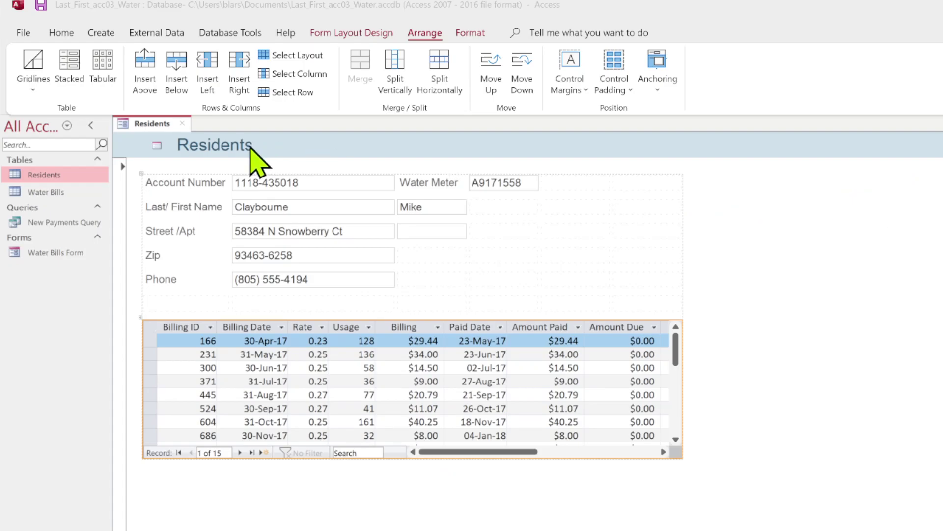
Reopen the Residents form in Layout view with the Phone text box selected and design tools showing.
right_click(124, 127)
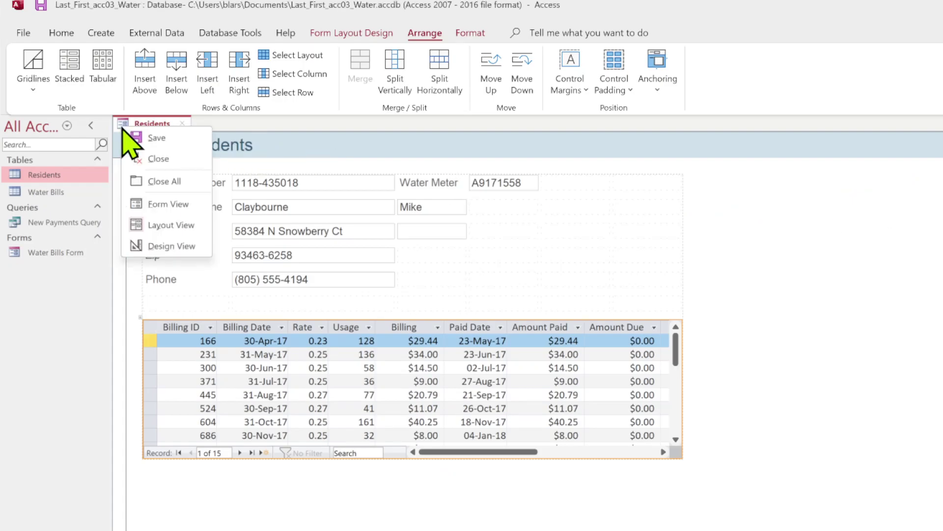
click(167, 224)
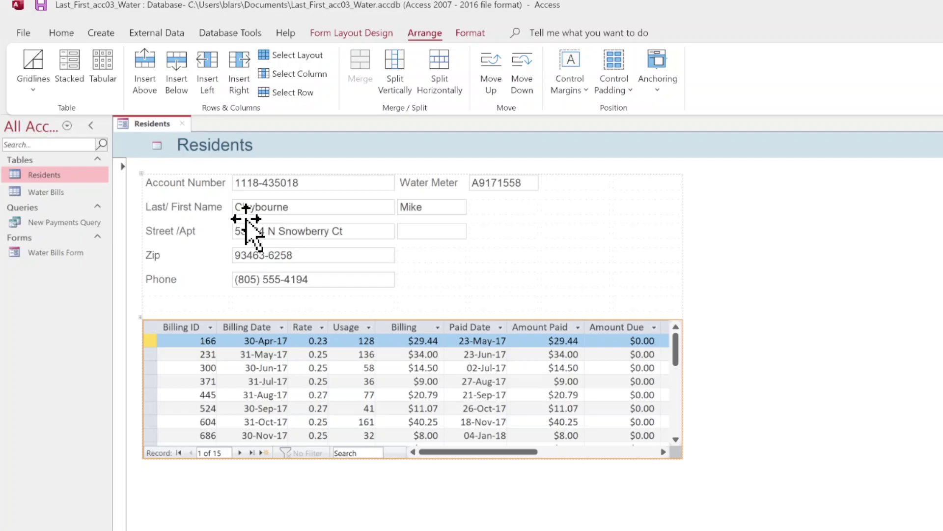
click(300, 282)
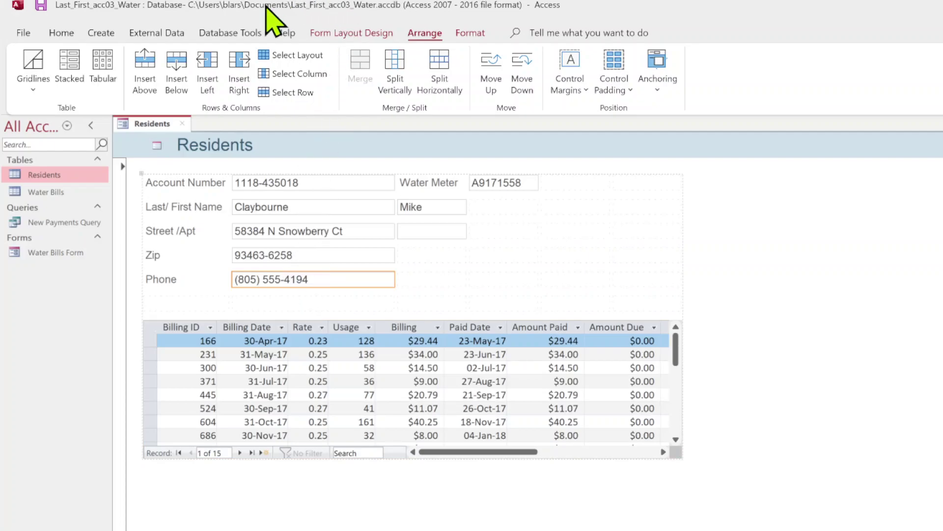
click(345, 38)
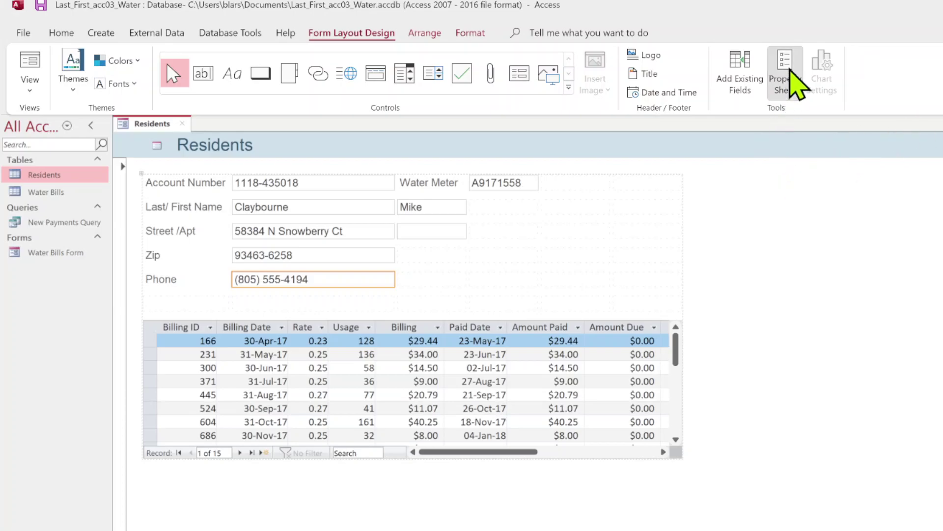
Show the Phone text box's Data properties in the Property Sheet.
click(794, 82)
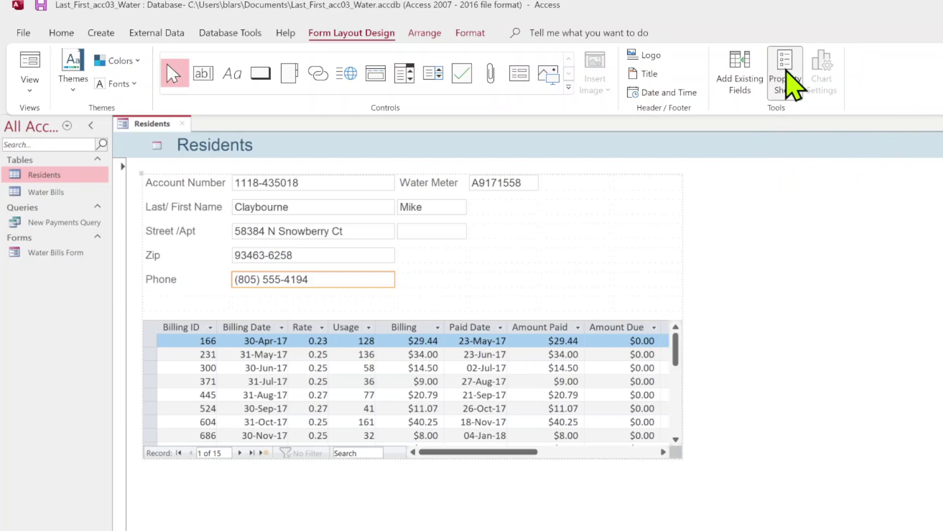
click(839, 249)
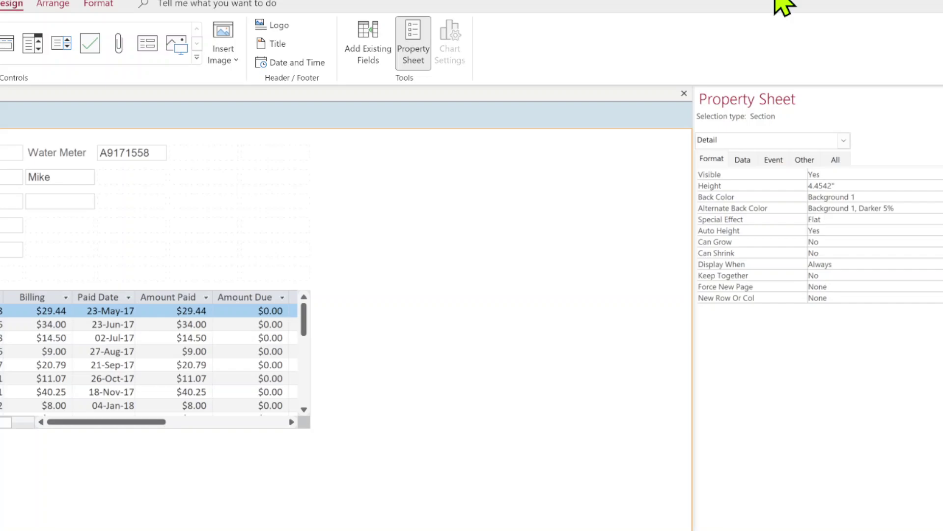
click(742, 159)
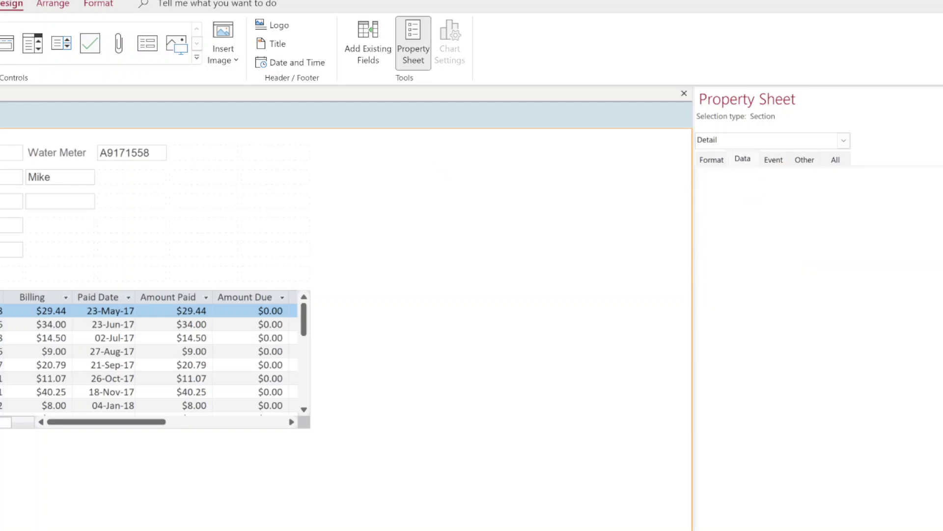
click(10, 249)
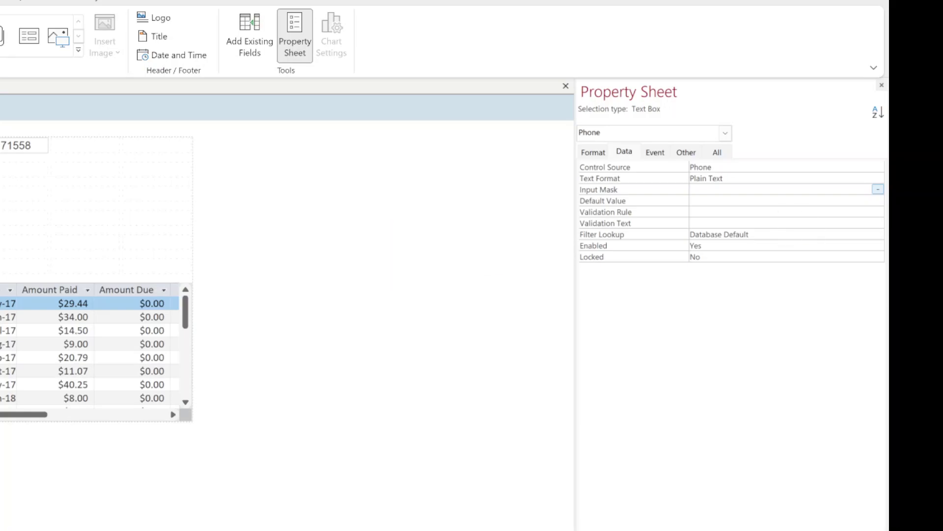
Launch the Input Mask Wizard for Phone, allowing it through the security notice, and pick the Phone Number mask.
click(875, 189)
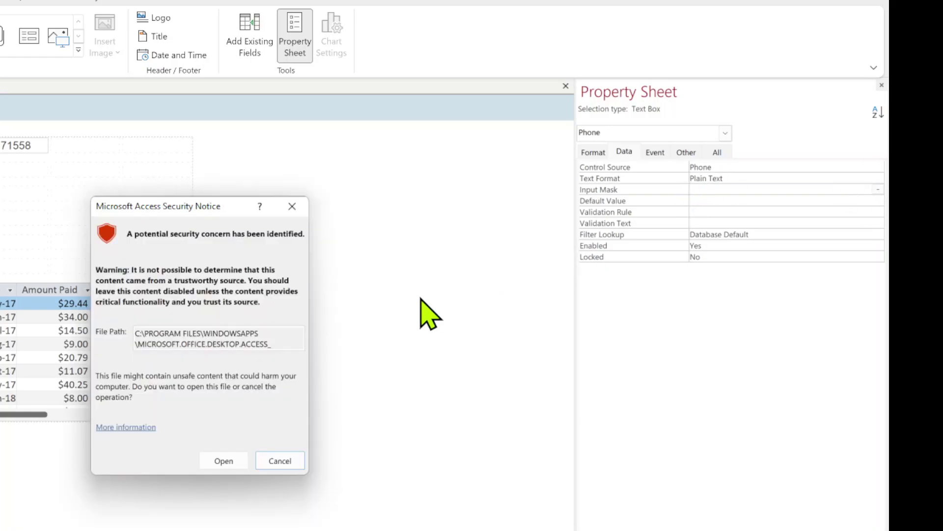
click(228, 460)
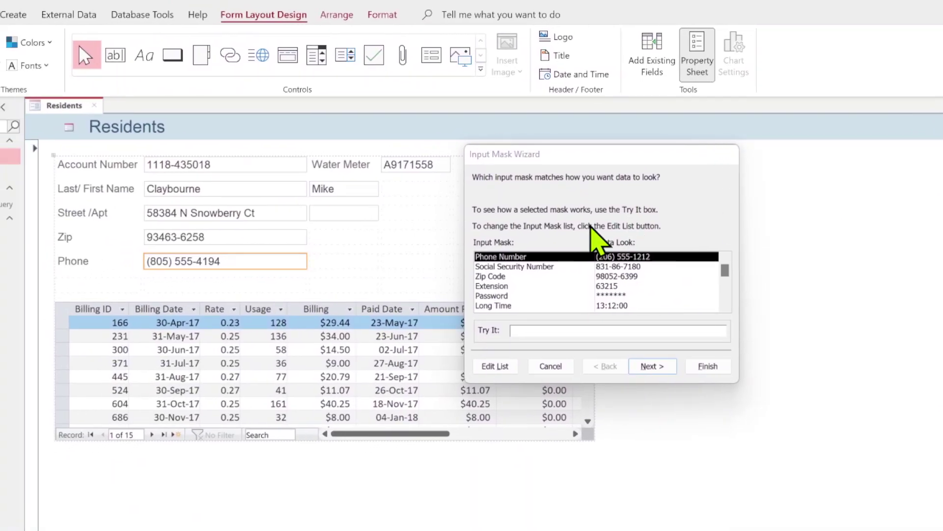
click(601, 256)
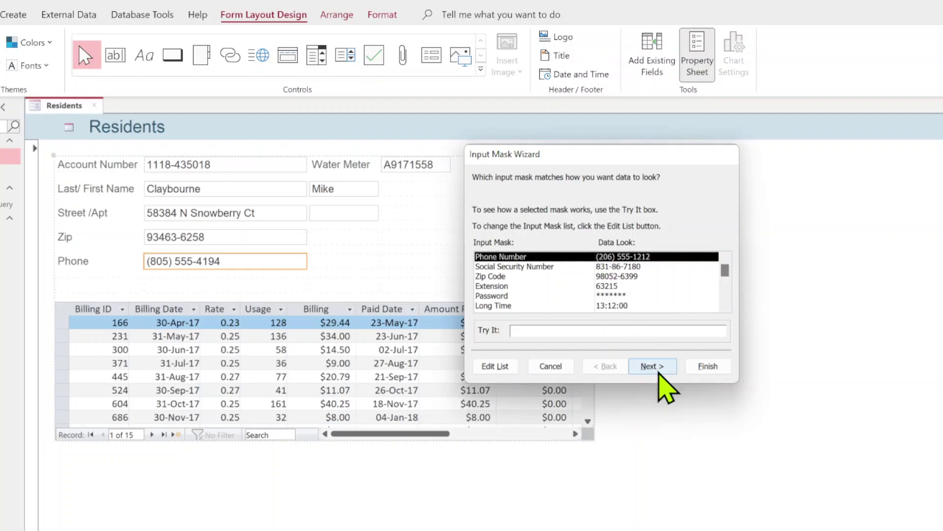
click(657, 367)
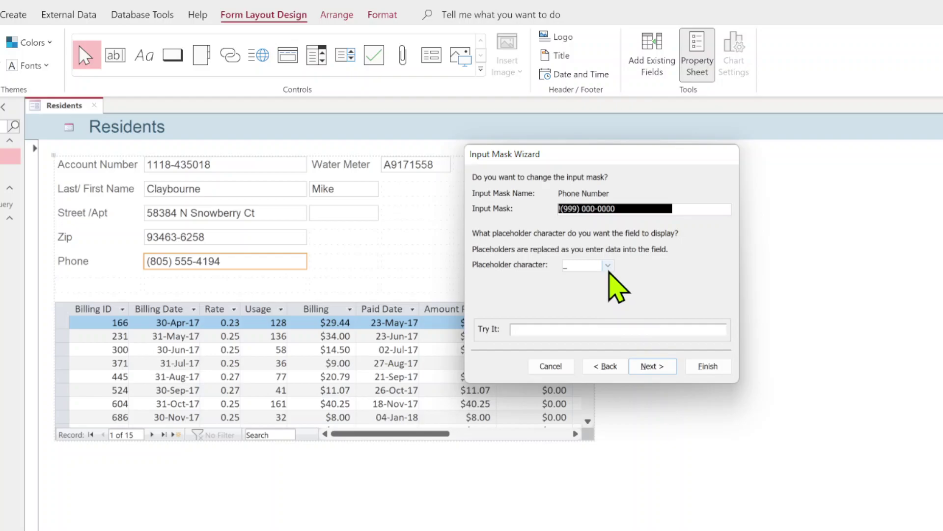
Use # as the mask's placeholder character and test it with a sample phone number.
click(606, 266)
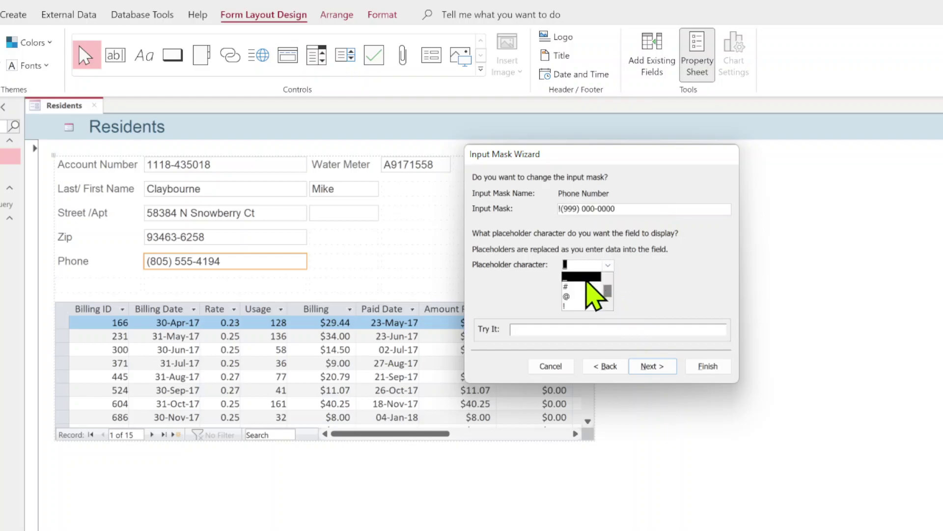
click(587, 278)
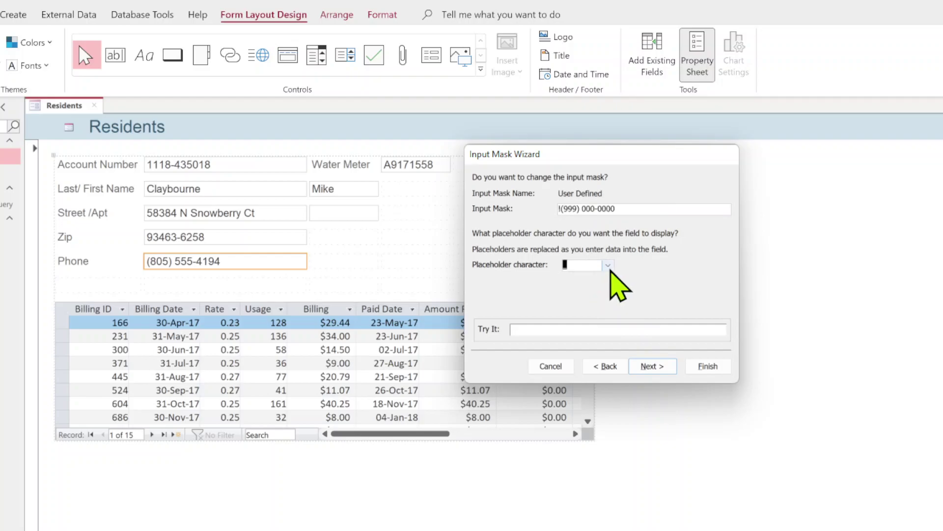
click(607, 267)
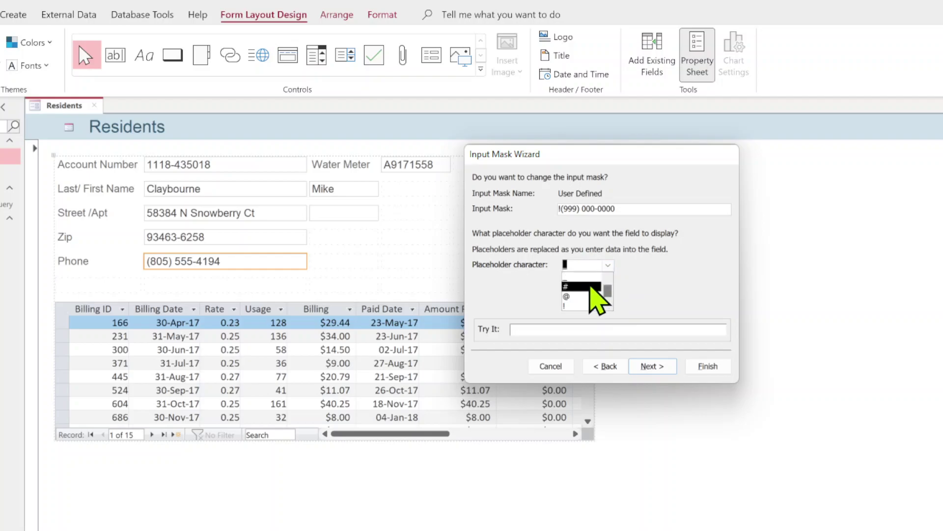
click(591, 286)
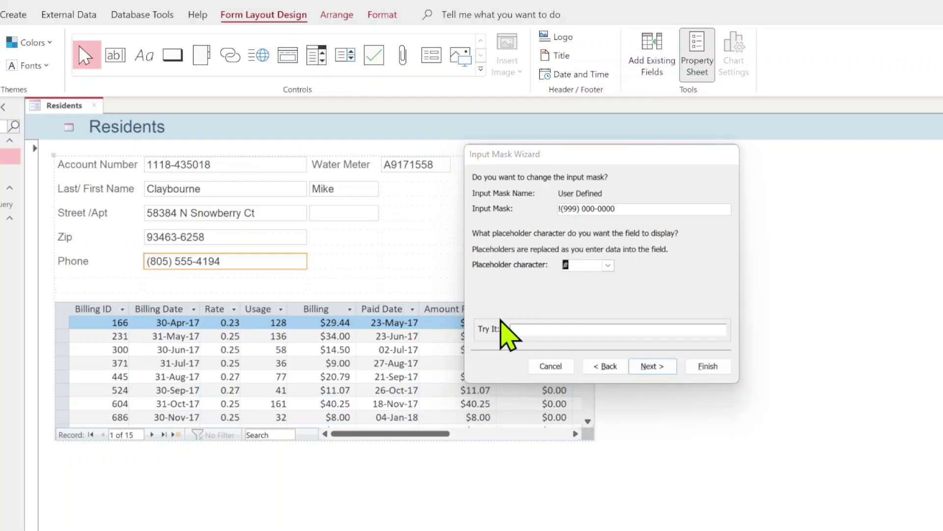
click(526, 329)
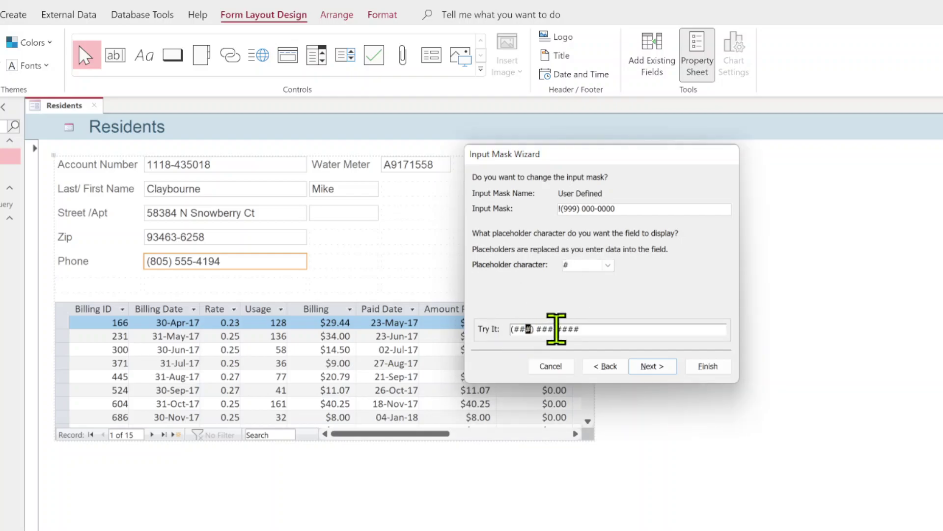
click(522, 329)
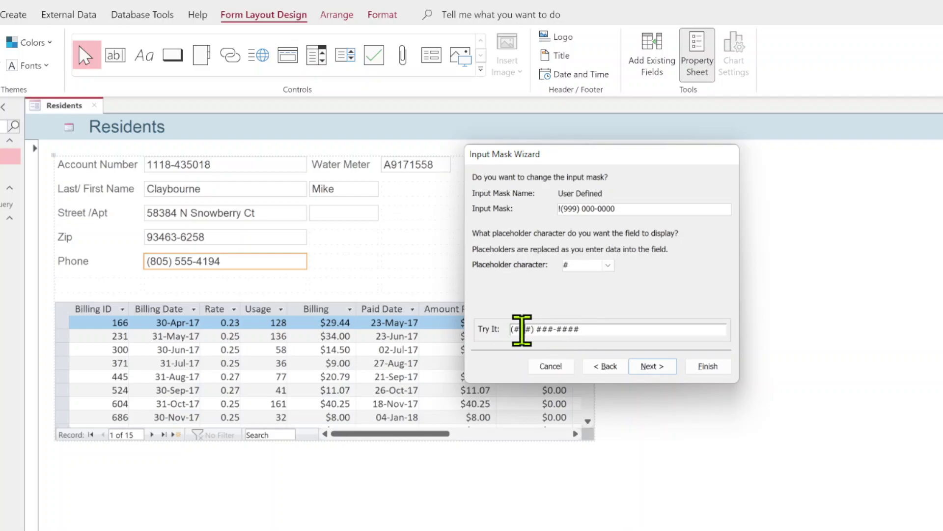
drag(516, 329, 528, 330)
text(3)
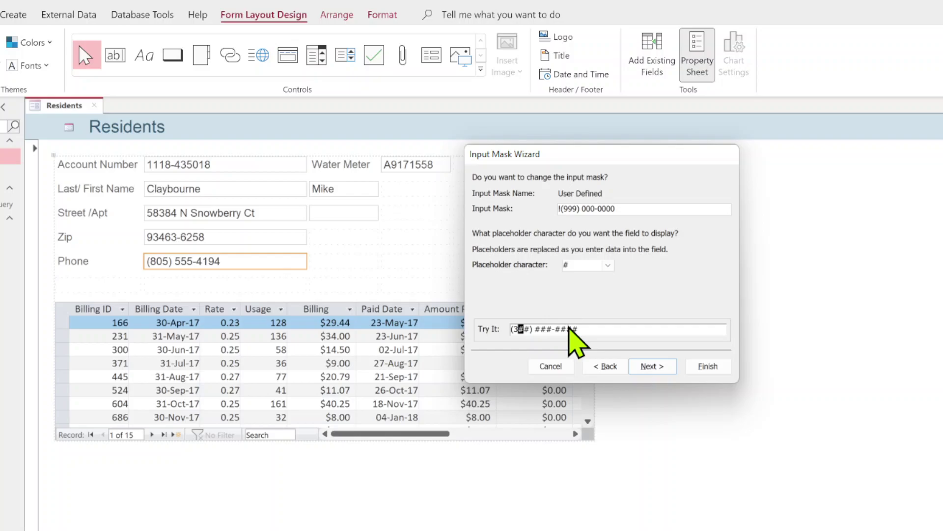
text(02) 555-1234)
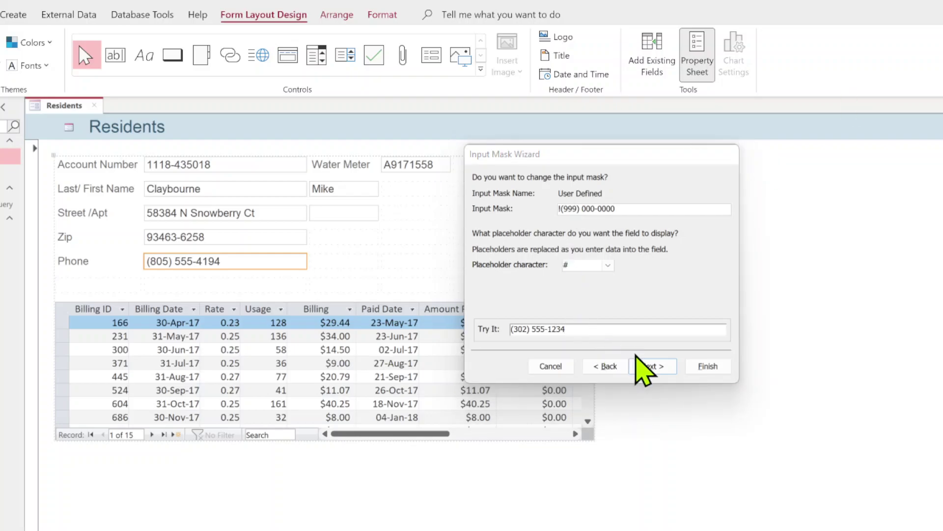
Store phone numbers without the mask symbols and finish the wizard.
click(644, 364)
click(646, 366)
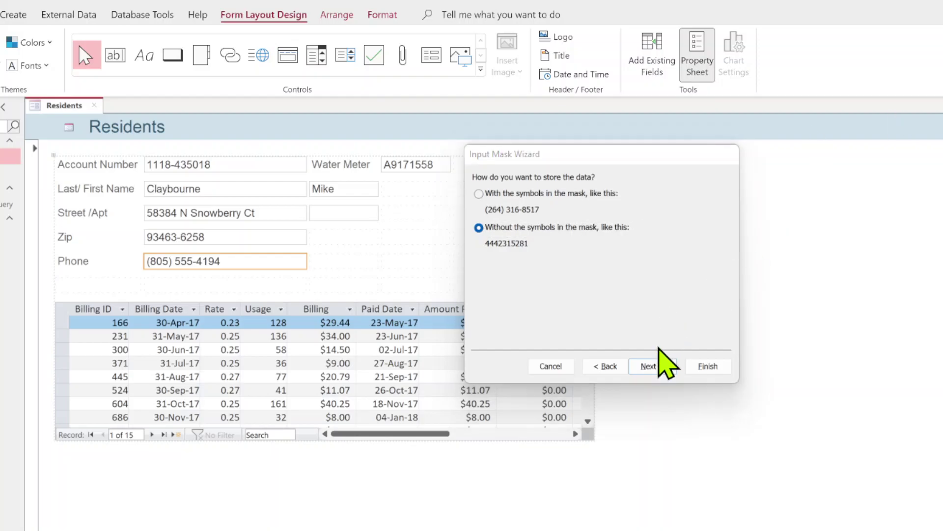
click(663, 369)
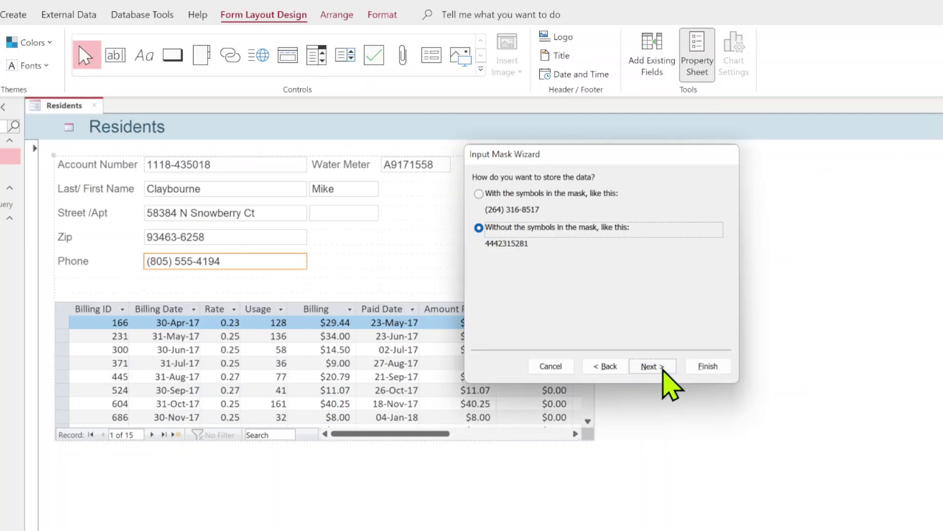
click(663, 369)
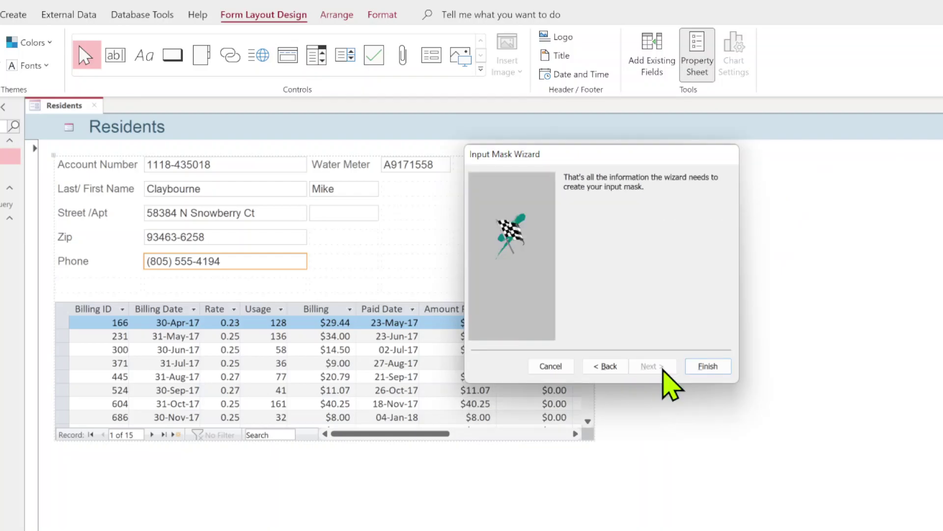
click(709, 367)
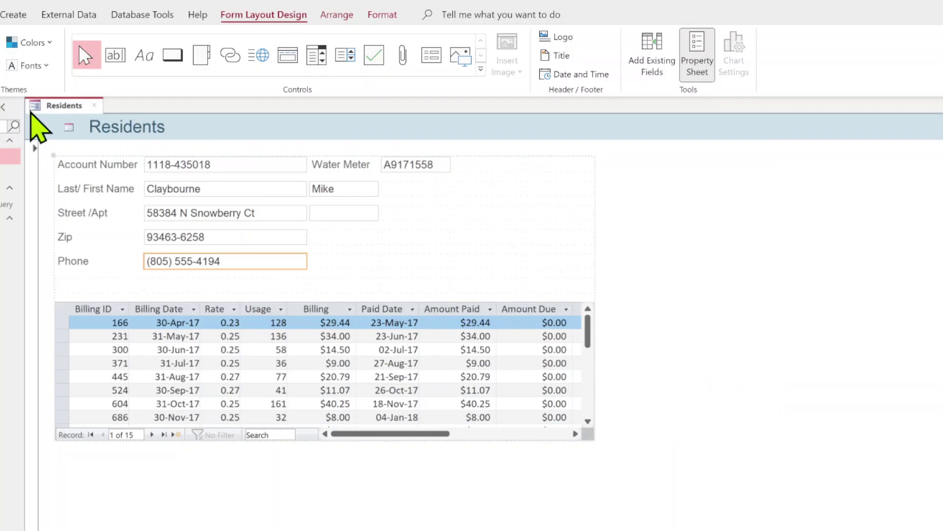
Switch the Residents form to Form view.
right_click(60, 105)
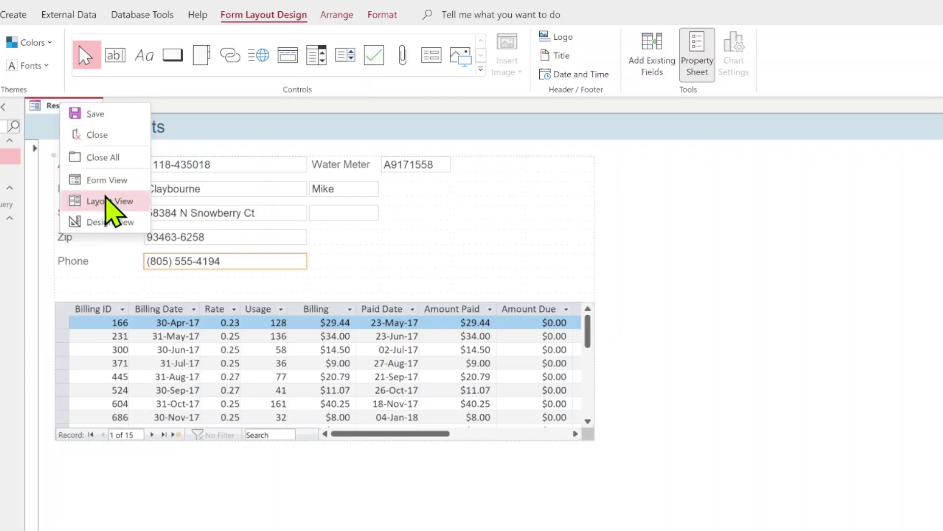
click(106, 180)
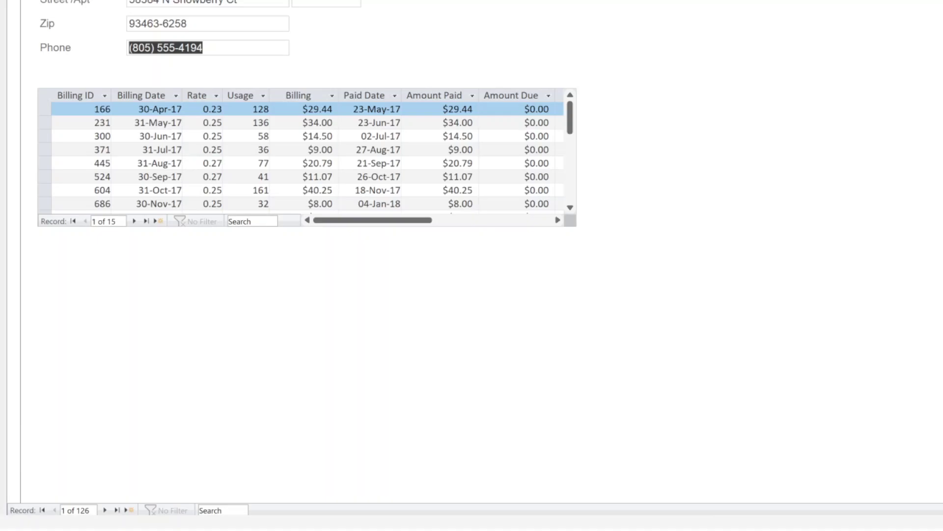
Start a new resident record and enter the resident's phone number, retyping the mistaken exchange digits.
click(131, 509)
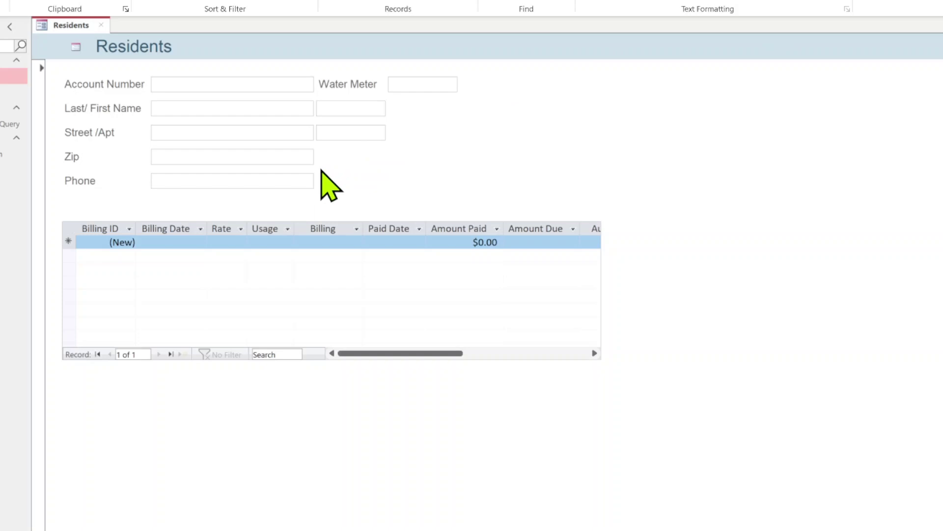
click(295, 179)
drag(295, 182, 88, 177)
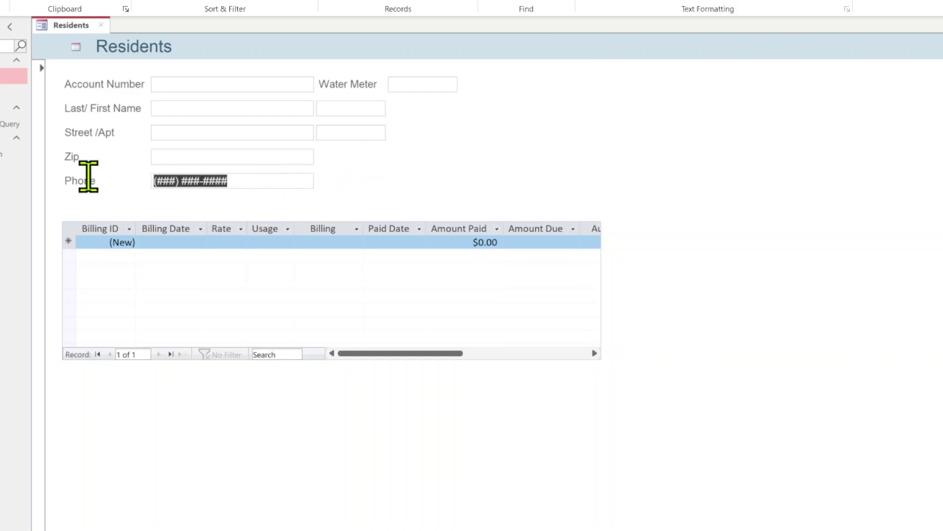
text(302) )
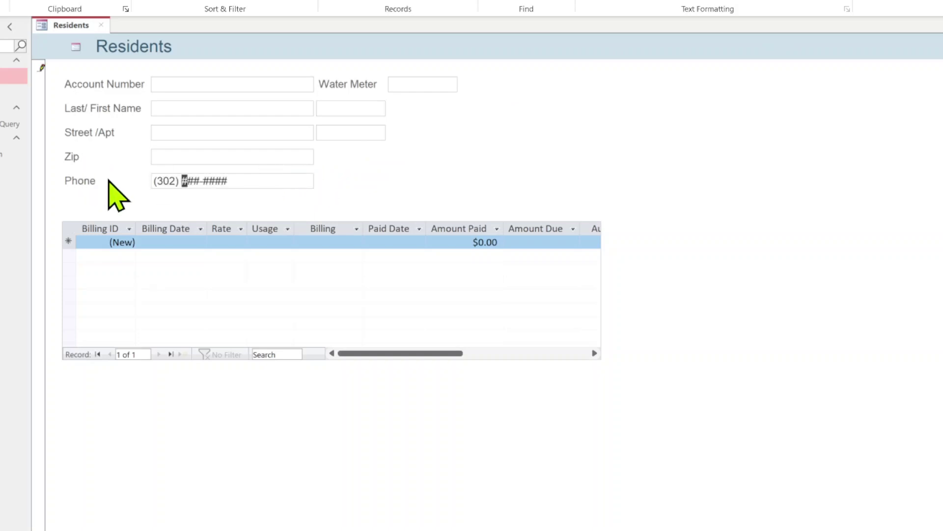
text(666-)
key(Home)
drag(205, 185, 185, 185)
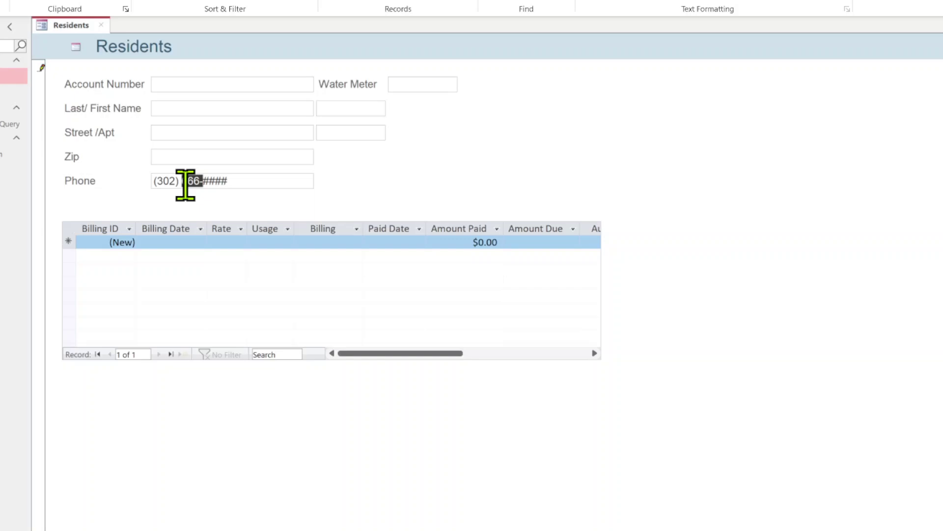
double_click(186, 185)
text(555-)
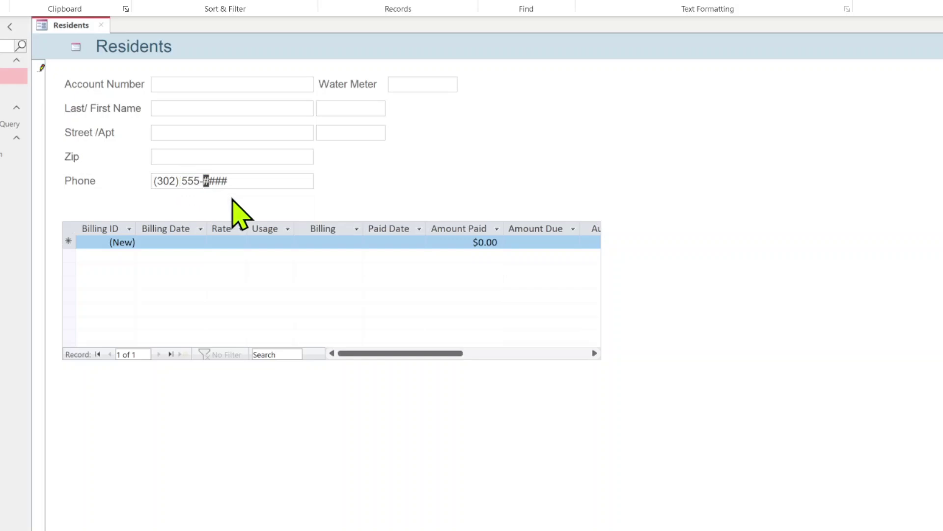
text(1234)
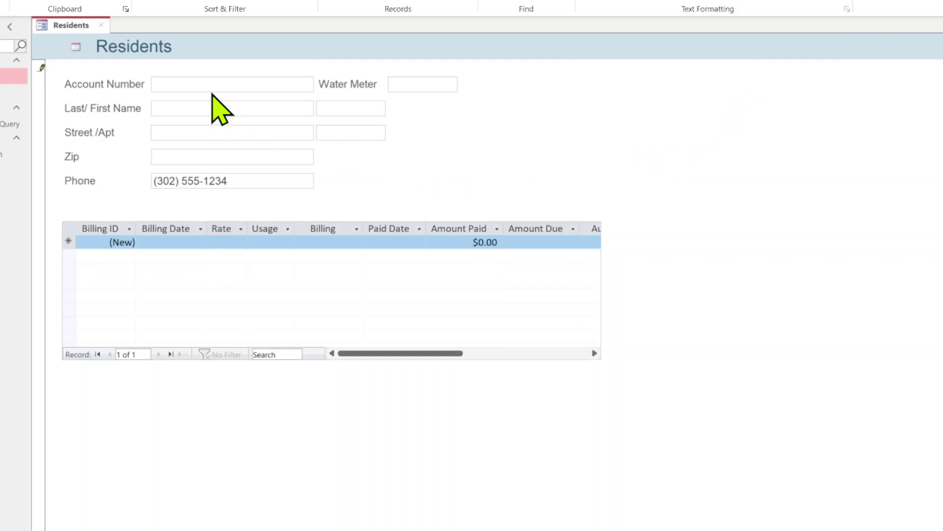
Enter the new resident's account number and last name, correcting a typo.
click(168, 89)
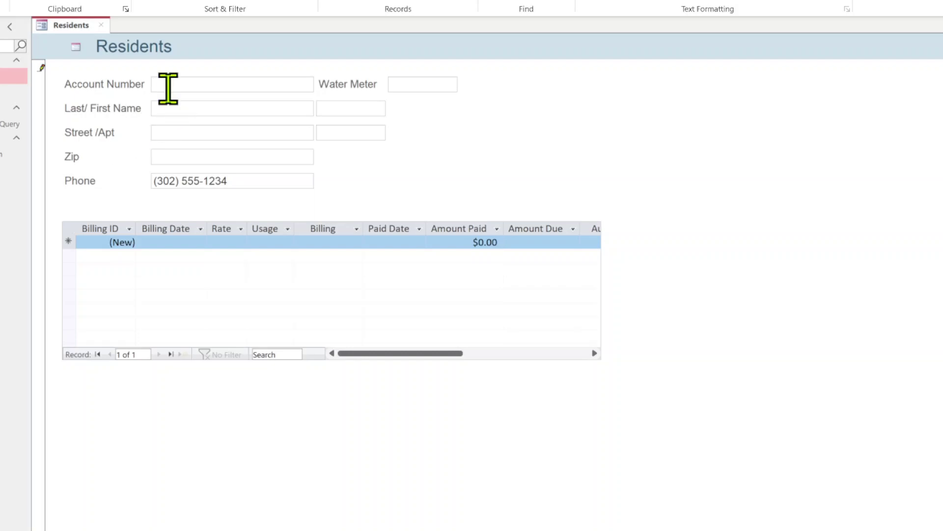
text(4401)
text(-)
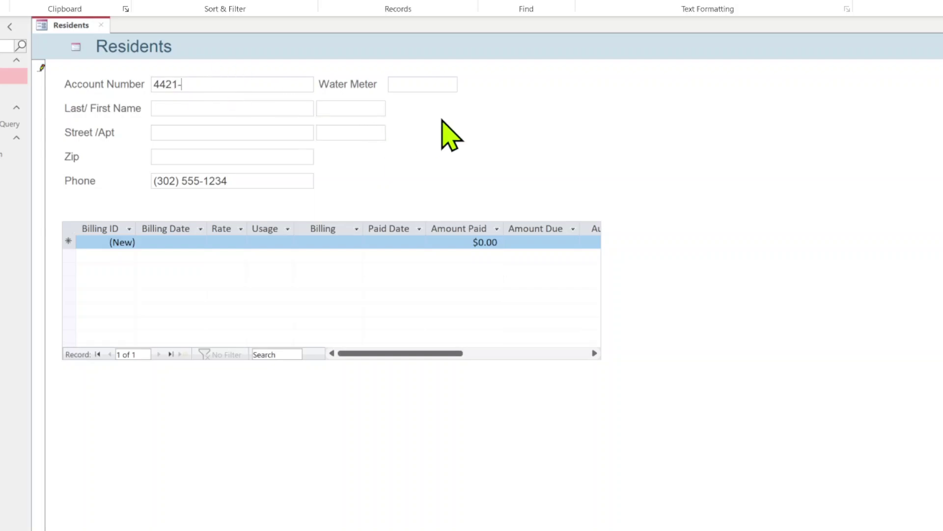
text(879567)
click(244, 106)
text(brans)
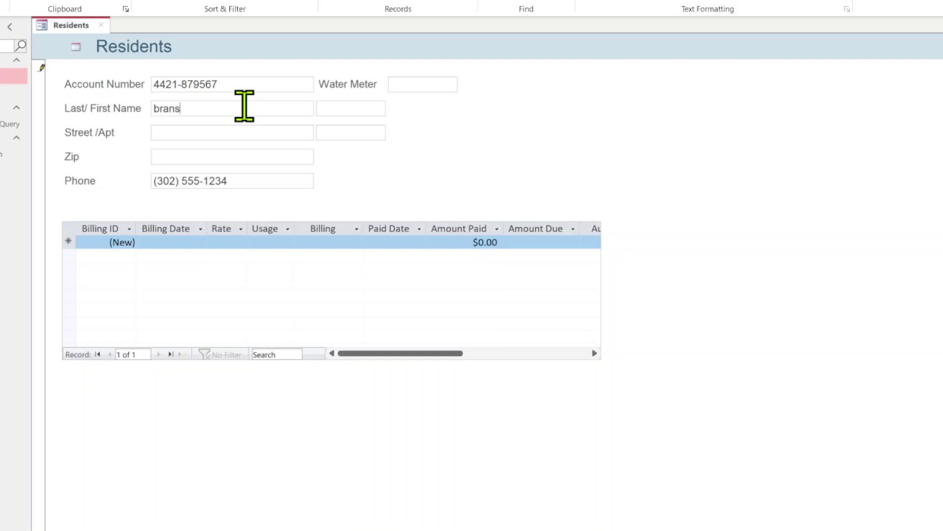
key(BackSpace)
key(BackSpace)
key(BackSpace)
key(BackSpace)
key(BackSpace)
Fill in the resident's first name, street address, apartment number and zip code.
key(Tab)
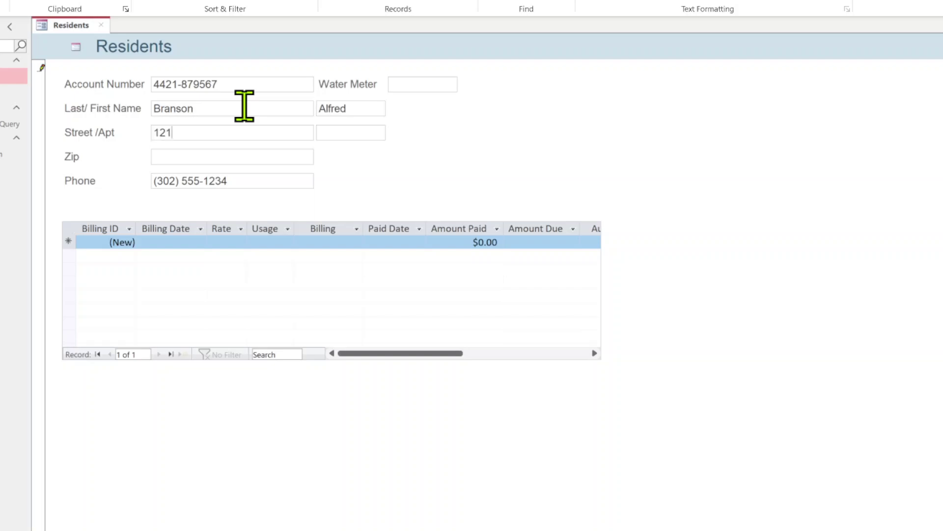
key(Tab)
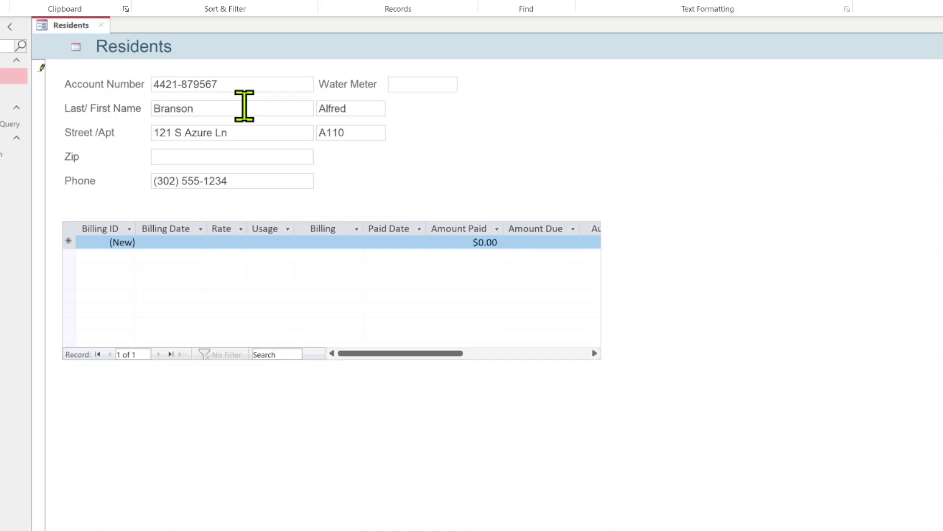
key(Tab)
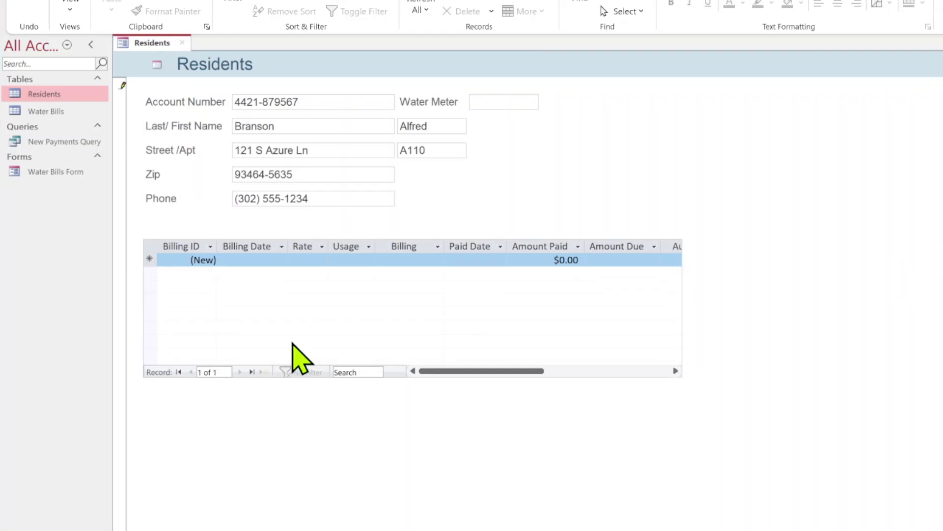
Add a bill dated 1-Jul-18 with rate 0.72 and usage 20, giving $14.40.
click(255, 260)
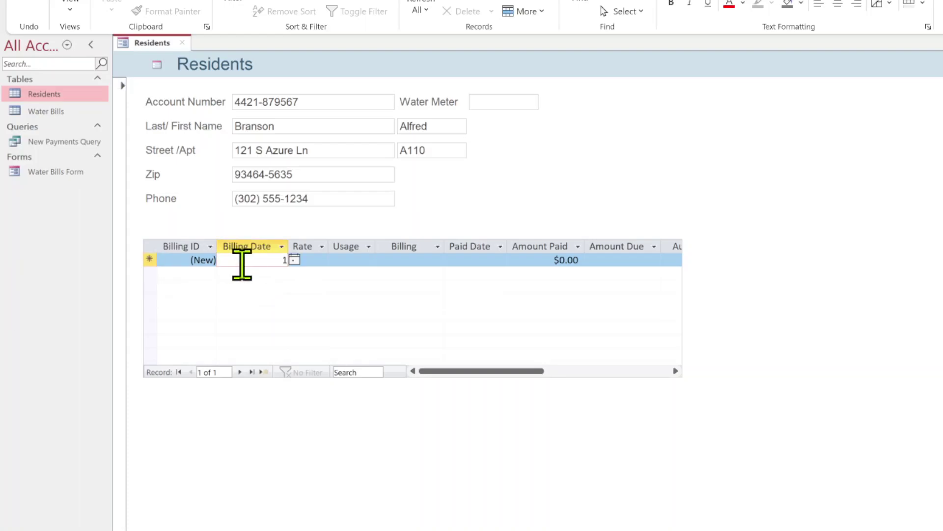
text(1-Jul-18)
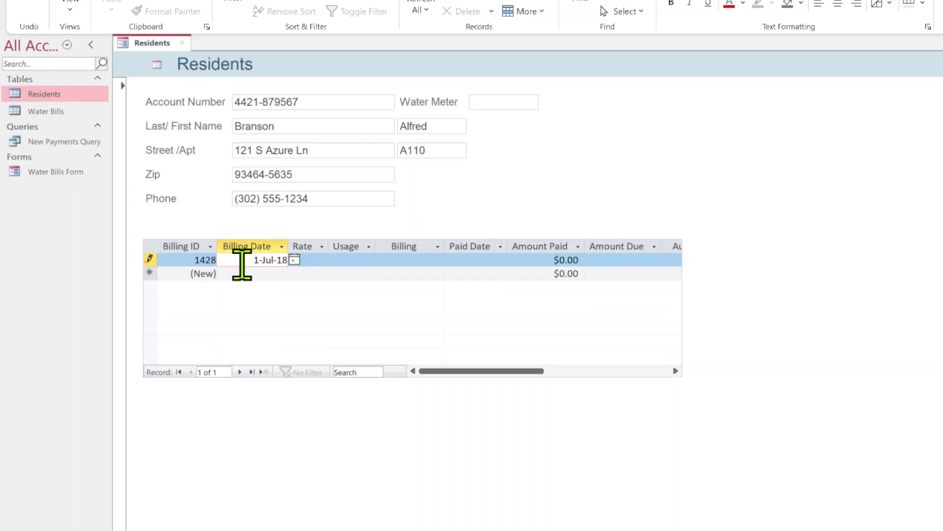
key(Tab)
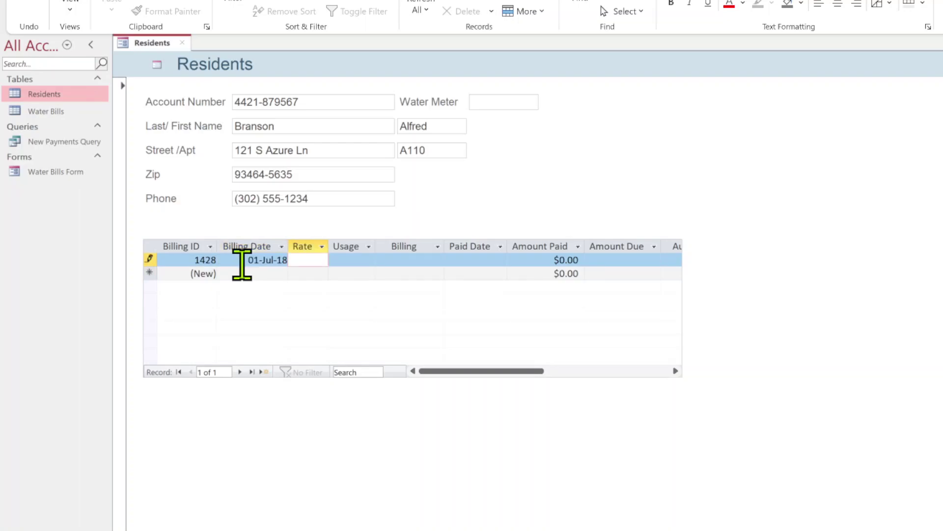
text(/)
text(.72)
key(Tab)
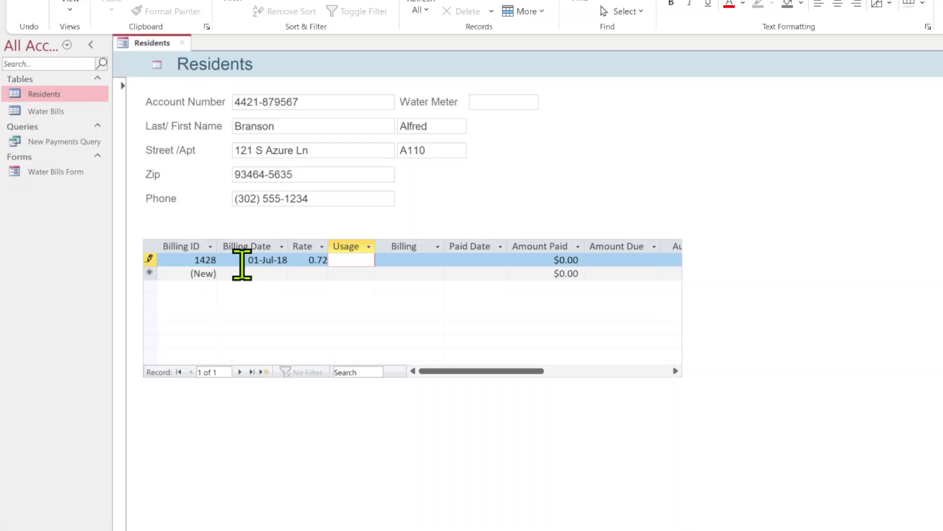
text(20)
key(Tab)
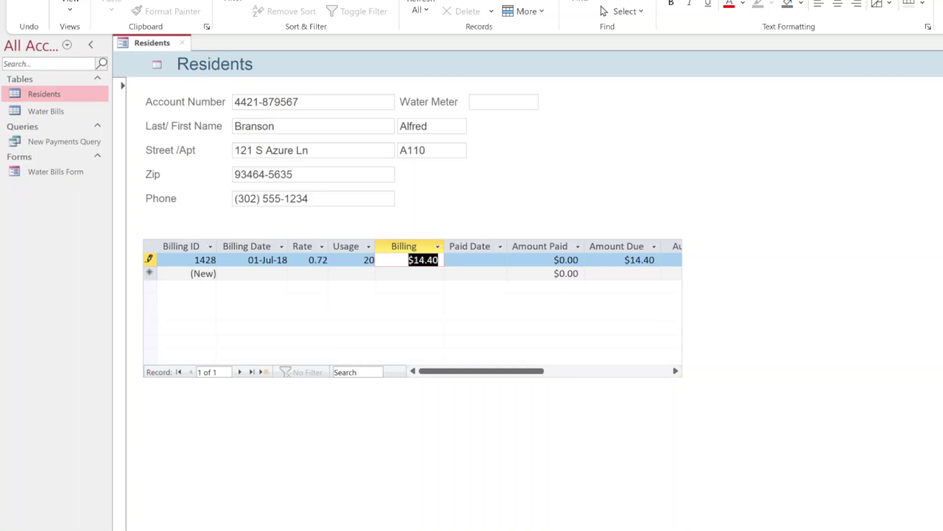
Go to the next resident record and scroll through its 18 paid bills.
key(Page_Down)
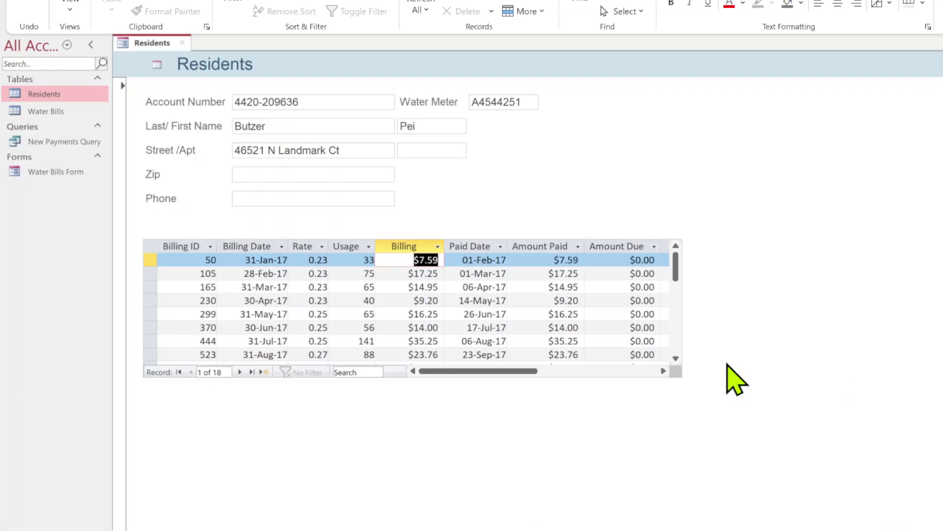
scroll(455, 329, down, 2)
scroll(454, 329, down, 3)
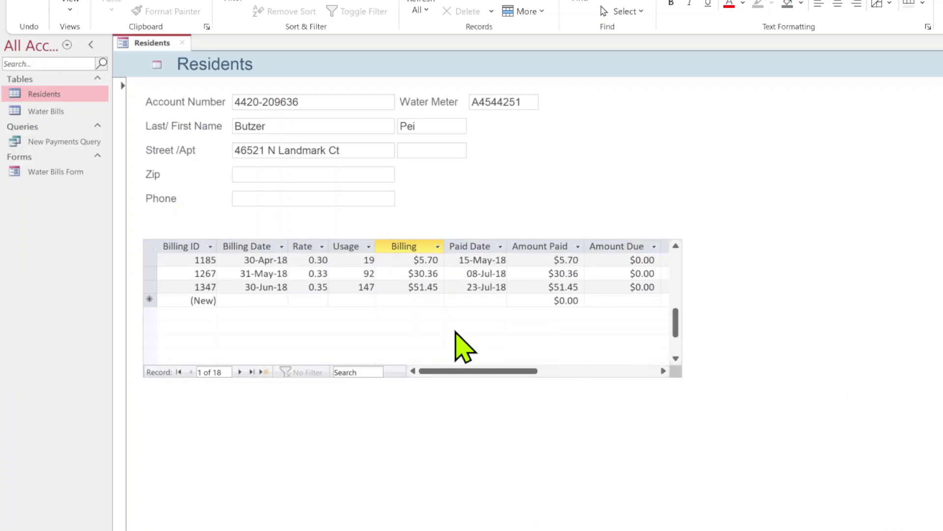
scroll(455, 330, up, 1)
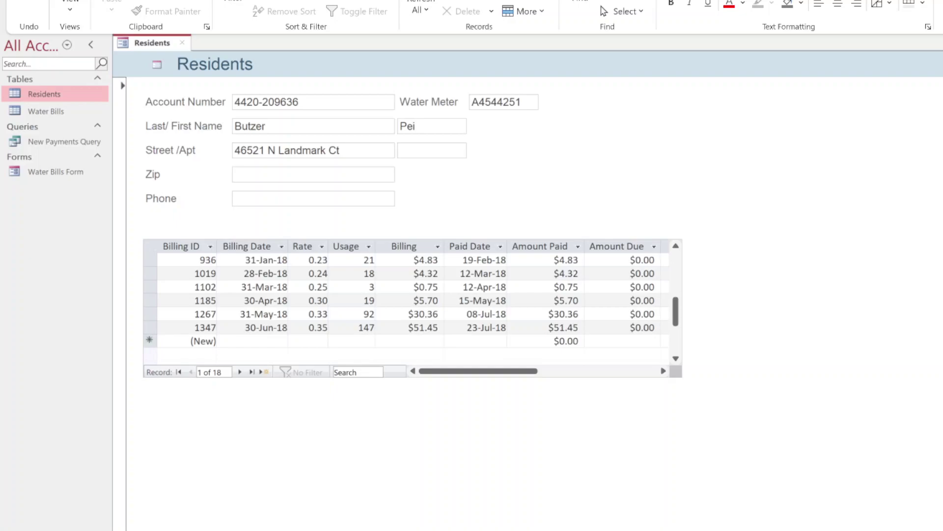
Close the form, saving its design under the name Residents_form.
click(183, 43)
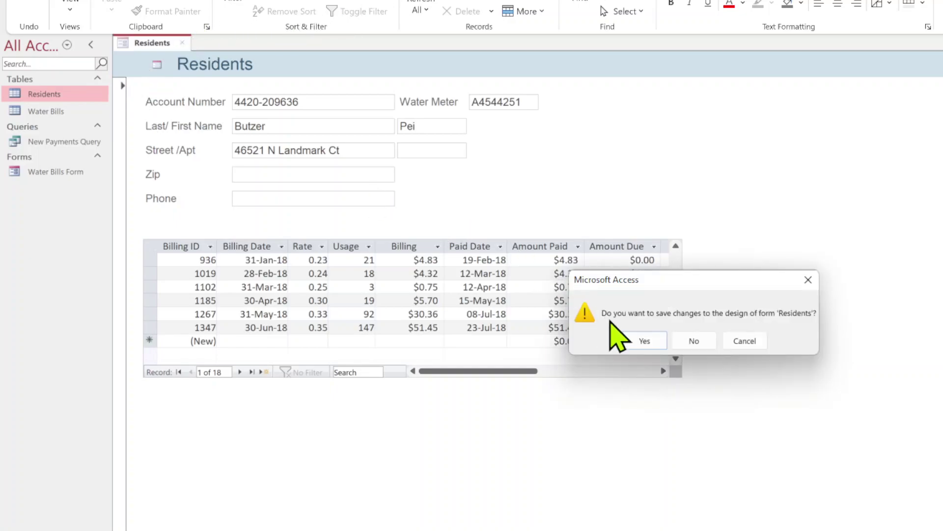
click(632, 338)
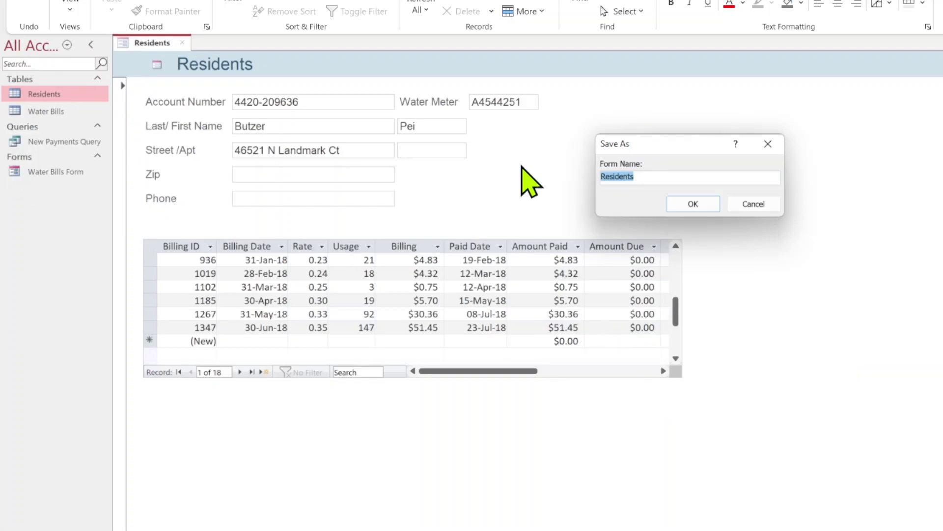
click(656, 174)
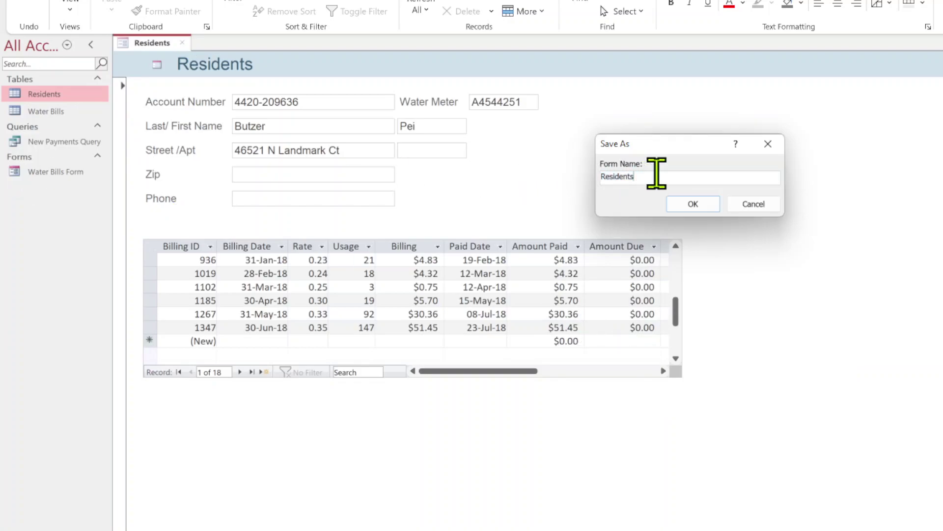
text(_F)
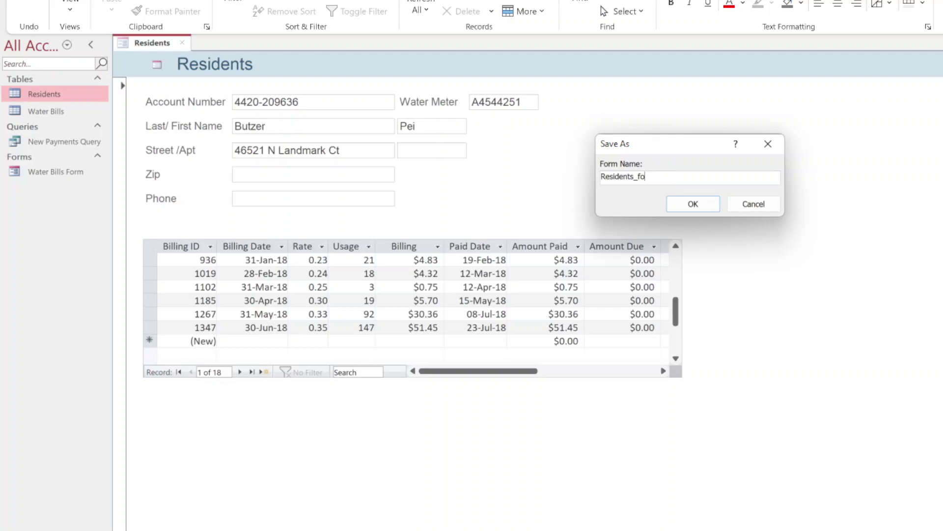
key(BackSpace)
text(form)
click(706, 209)
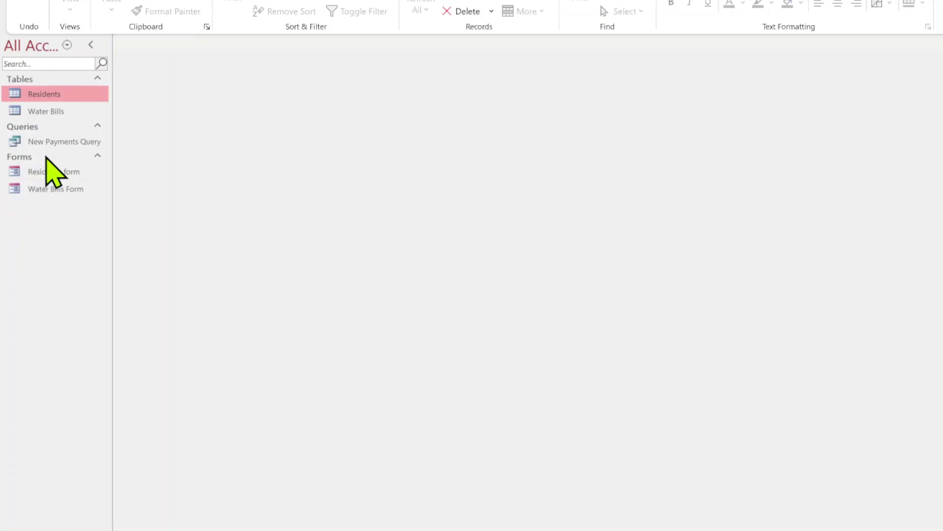
Open New Payments Query and switch it to Design view.
double_click(43, 143)
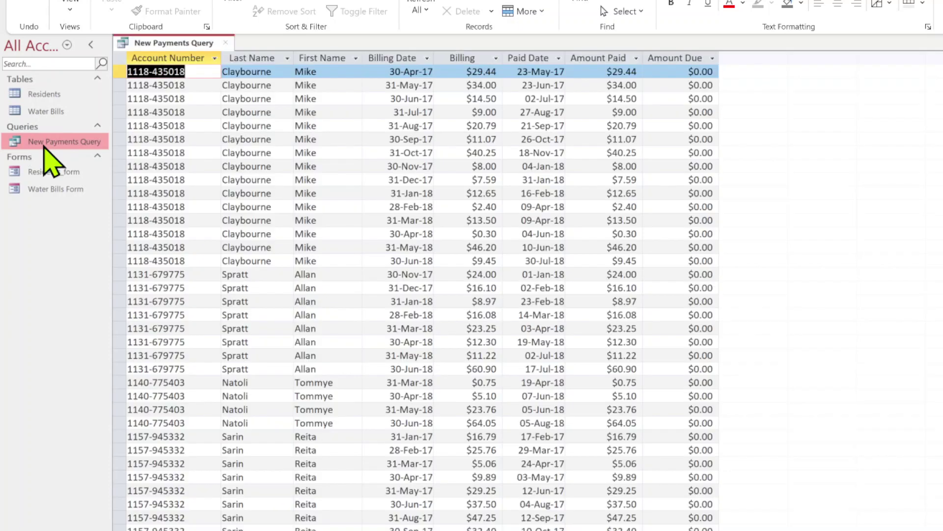
right_click(45, 144)
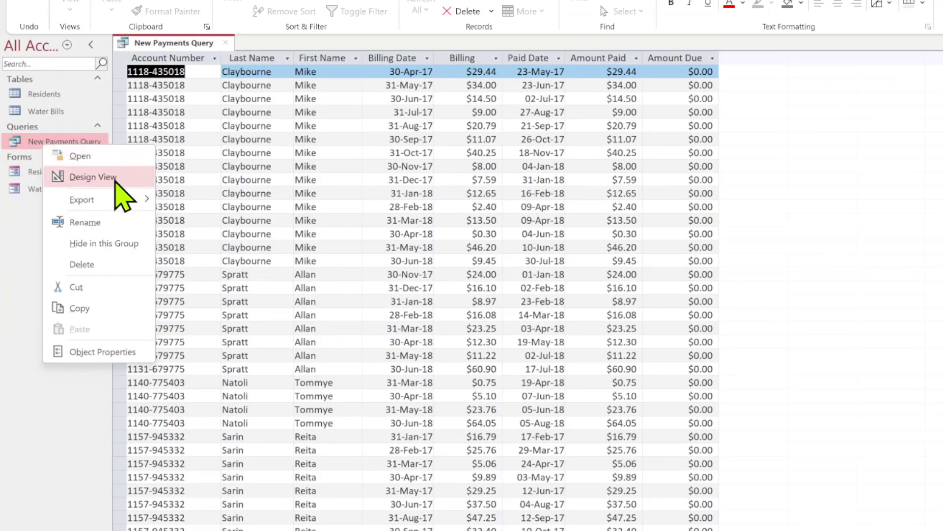
click(116, 178)
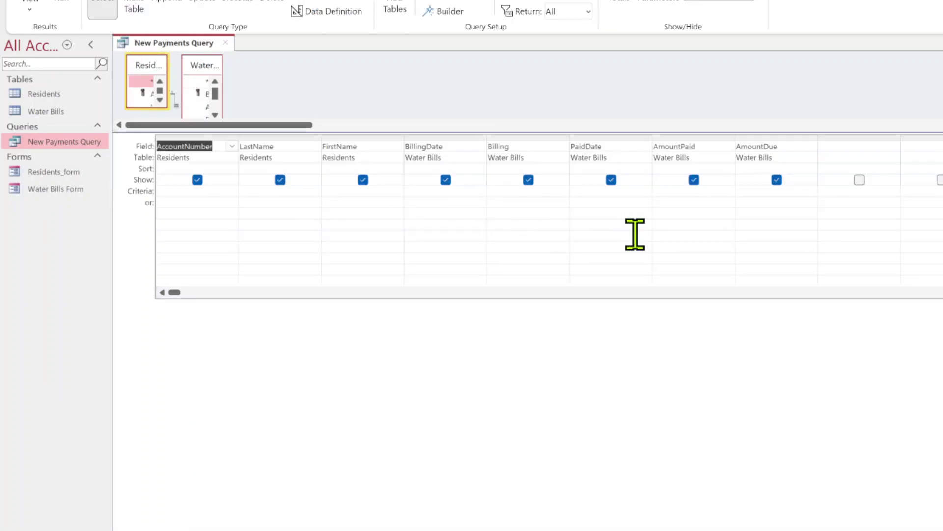
Enter >0 as the AmountDue criterion, then close the query and save the design.
click(747, 191)
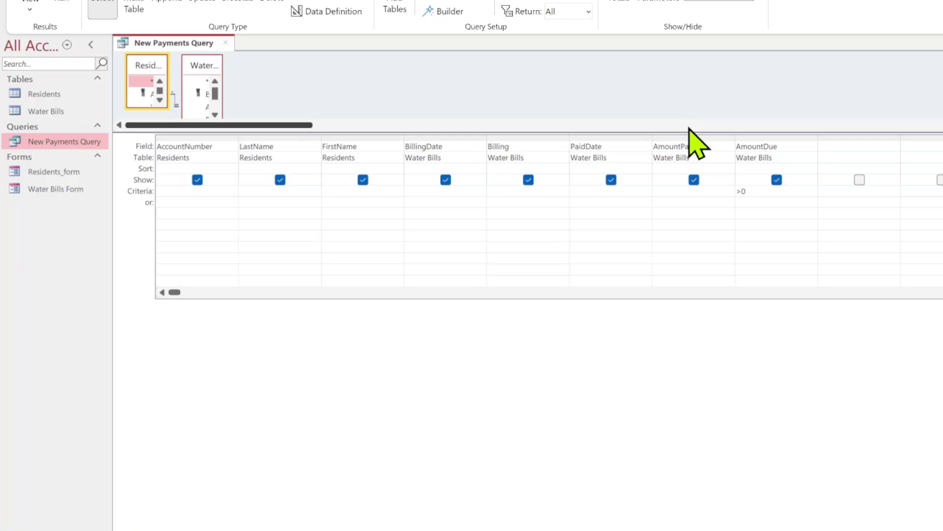
key(Tab)
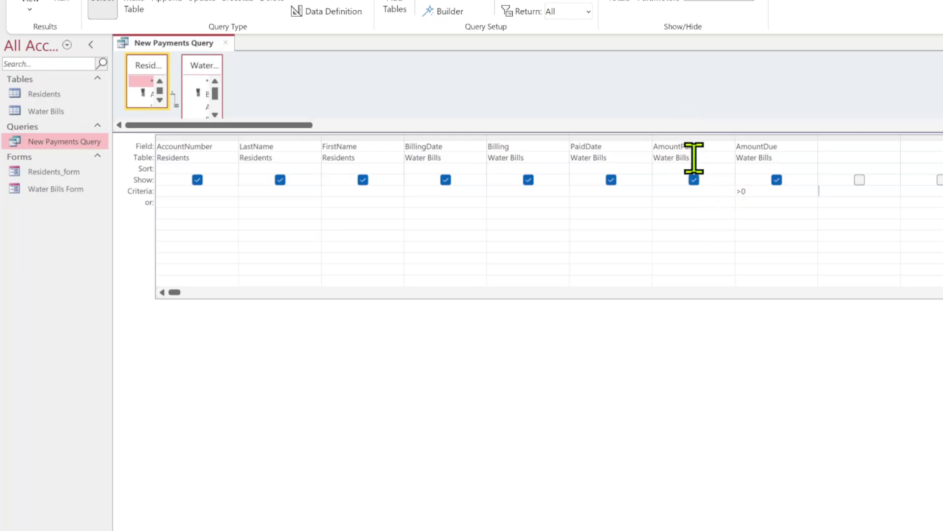
click(490, 85)
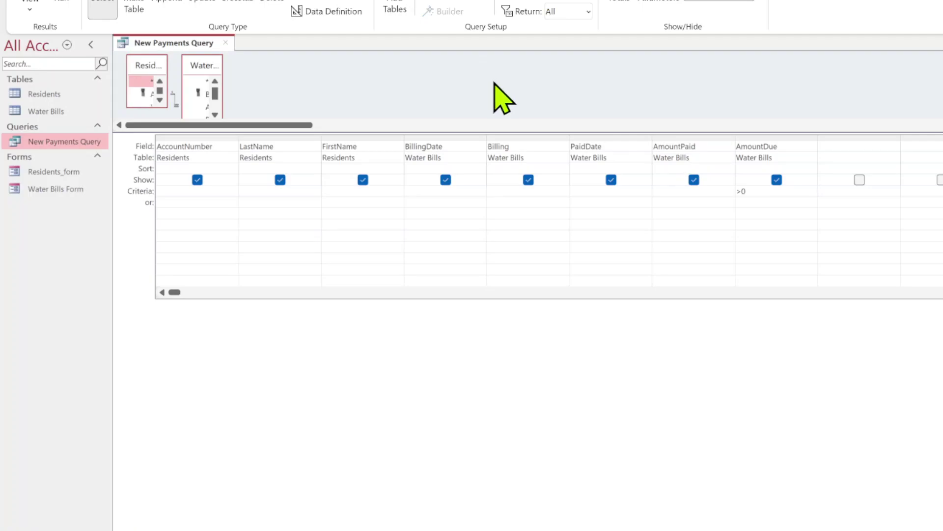
click(225, 43)
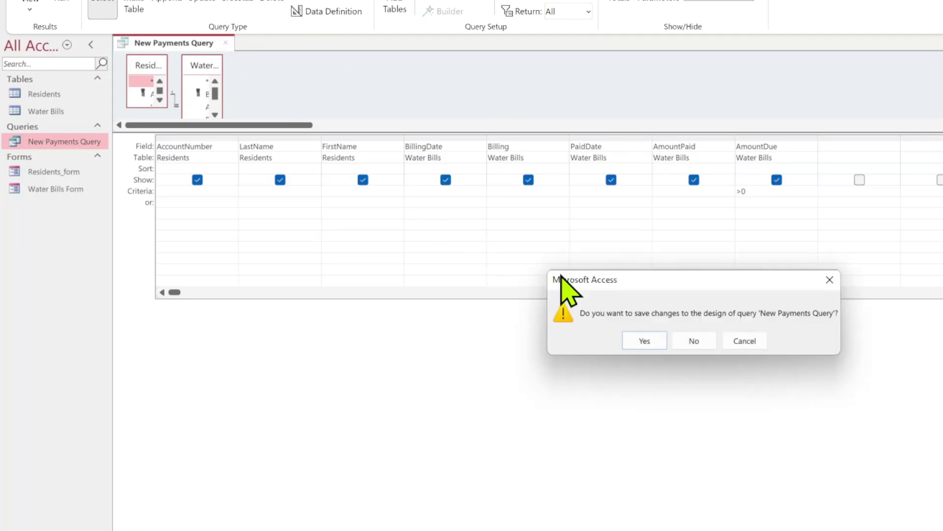
click(634, 336)
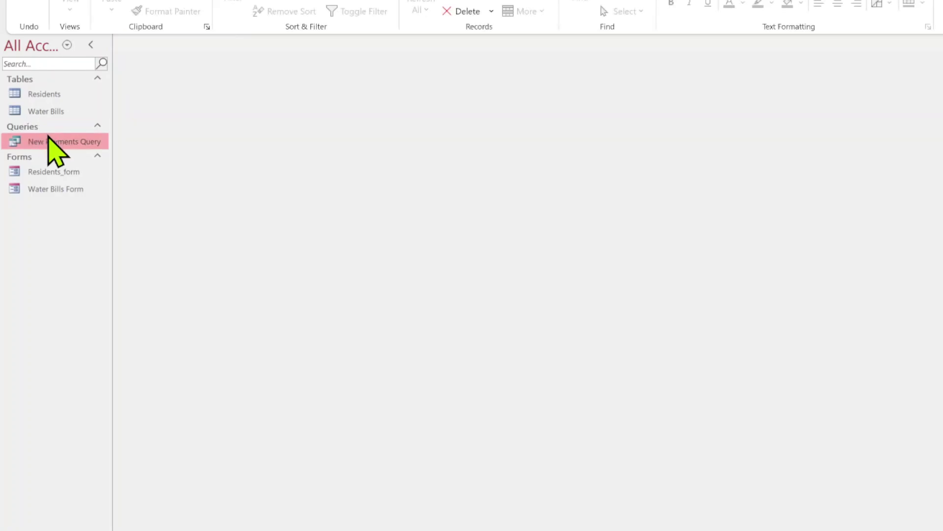
double_click(47, 141)
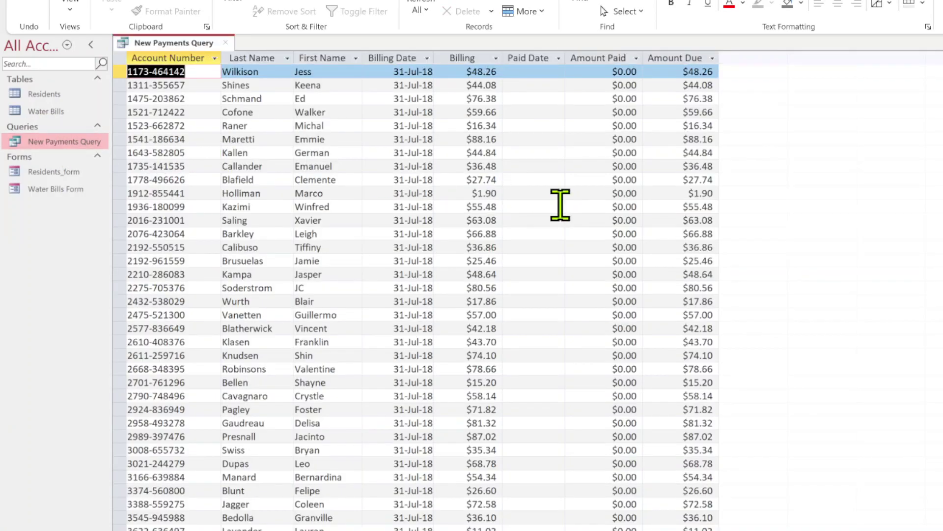
click(227, 43)
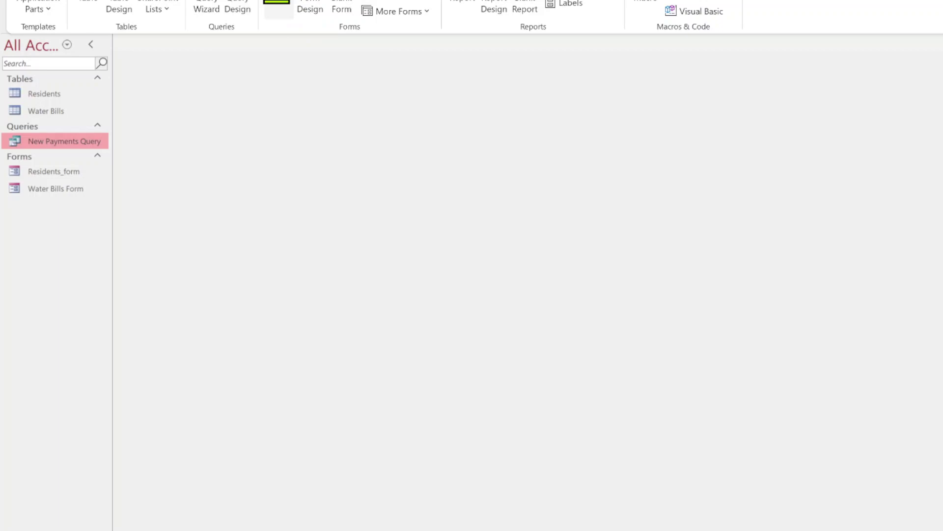
Generate a Layout-view form from New Payments Query listing its account, name, billing and payment fields.
click(278, 2)
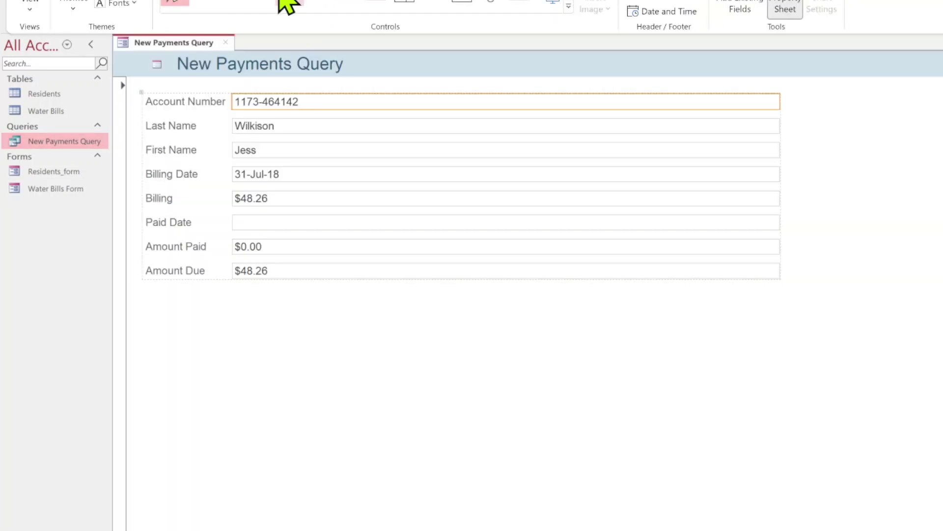
click(706, 405)
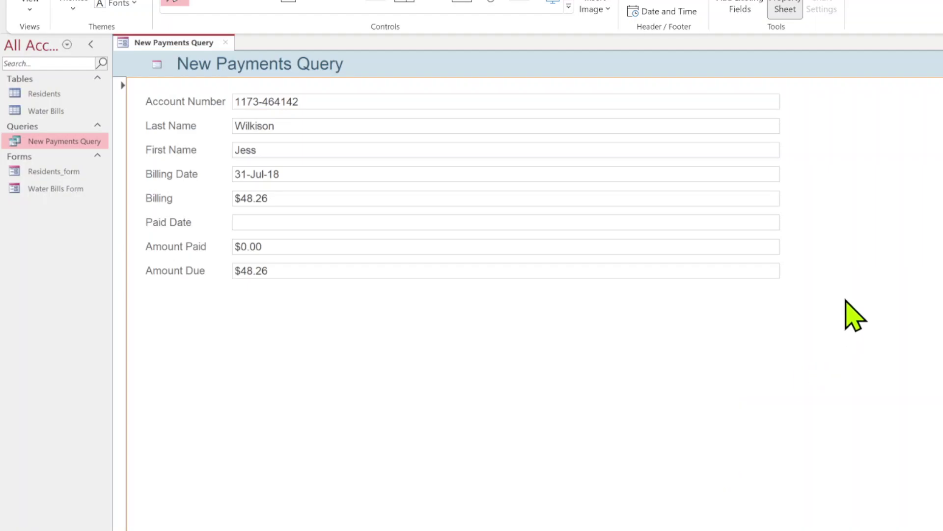
click(935, 63)
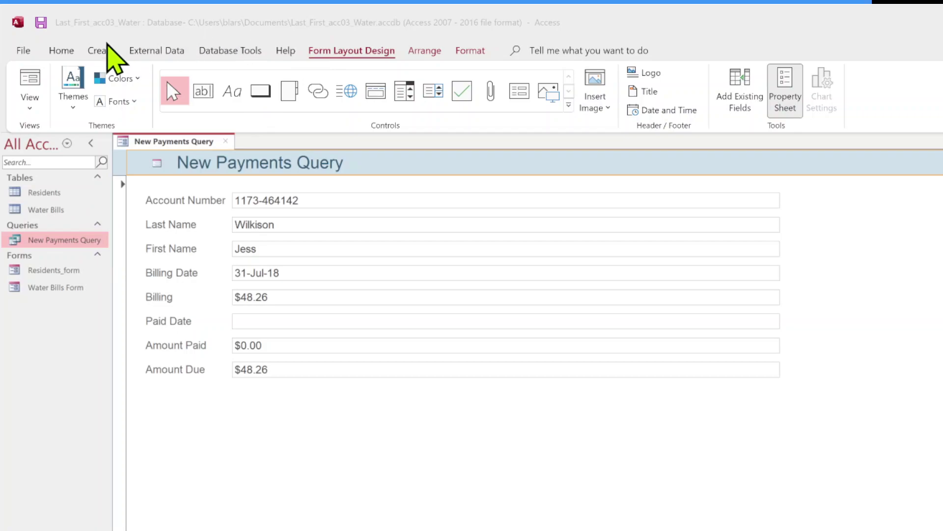
click(109, 50)
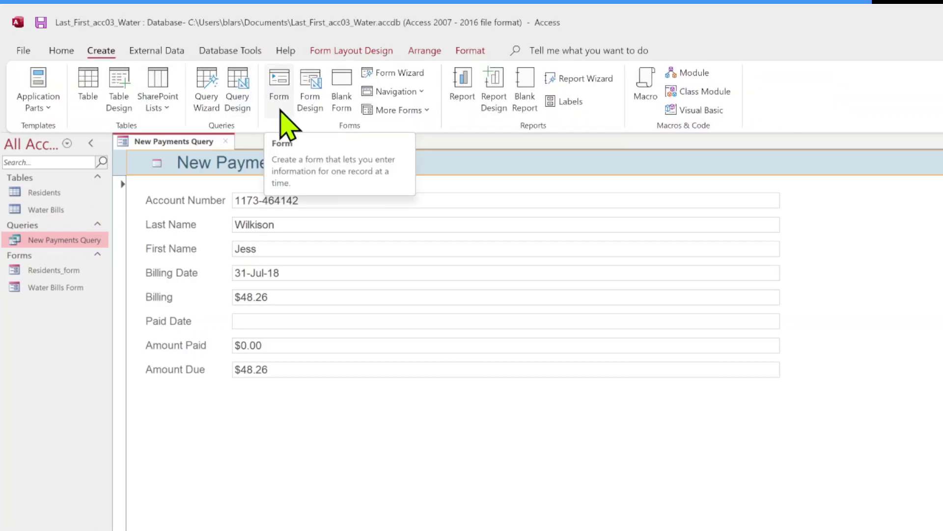
click(330, 54)
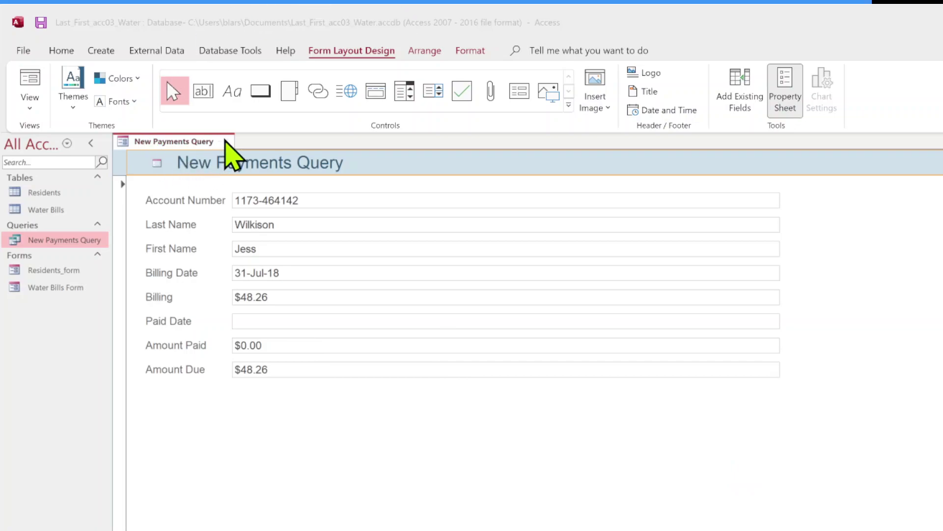
Close the new form, saving it under the name 'New Payments Query form'.
click(226, 141)
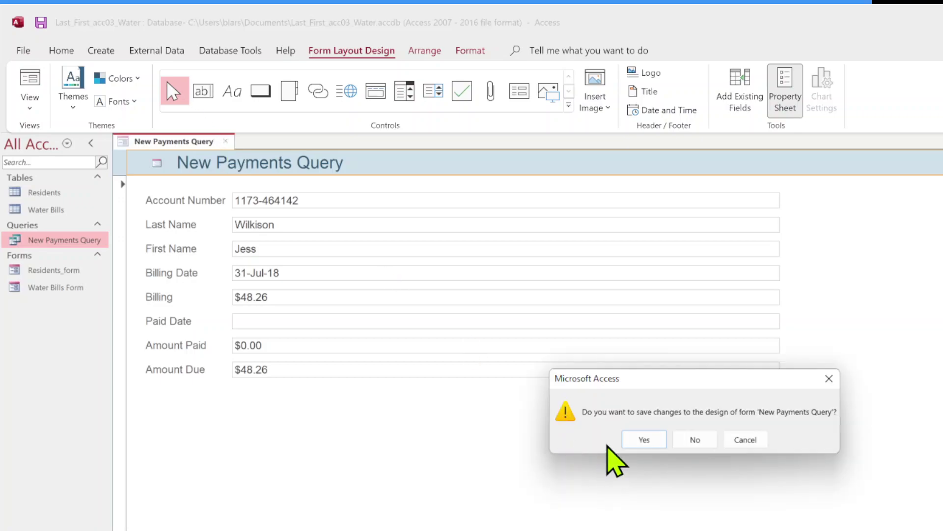
click(624, 438)
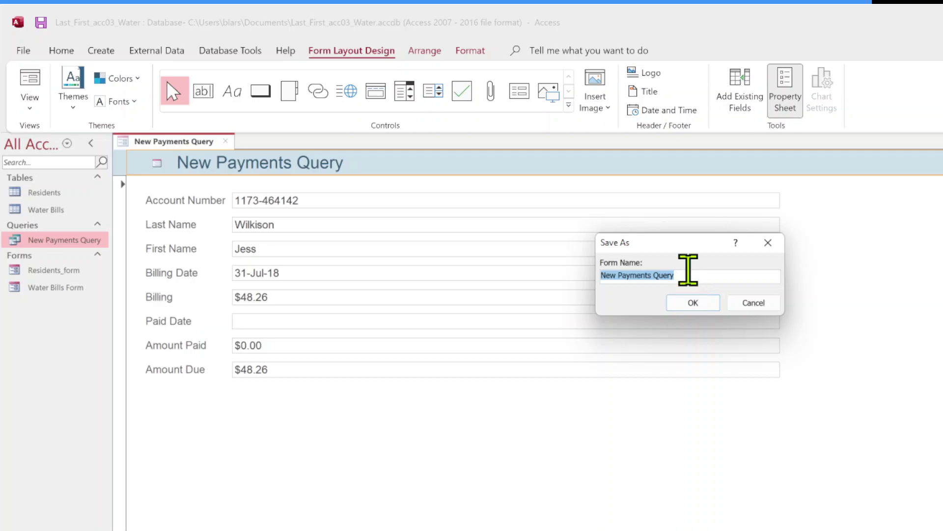
click(698, 274)
text(form)
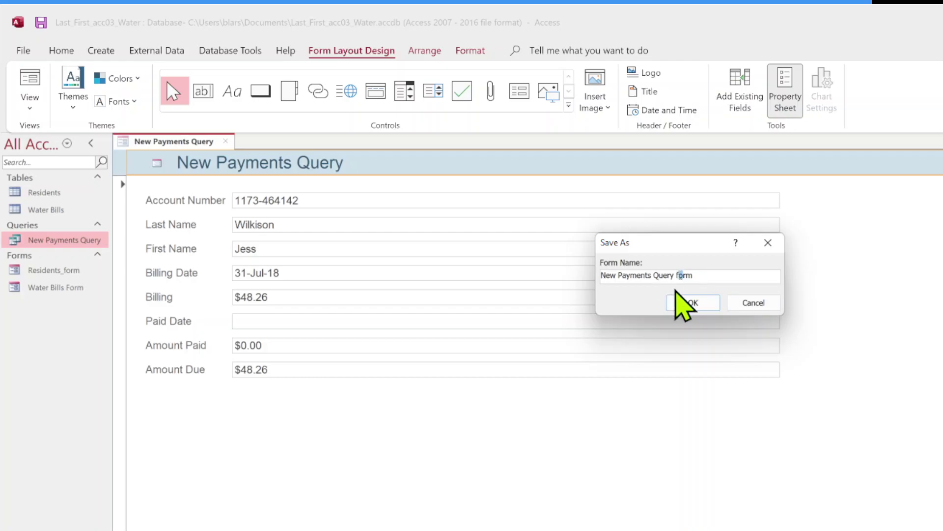
click(682, 300)
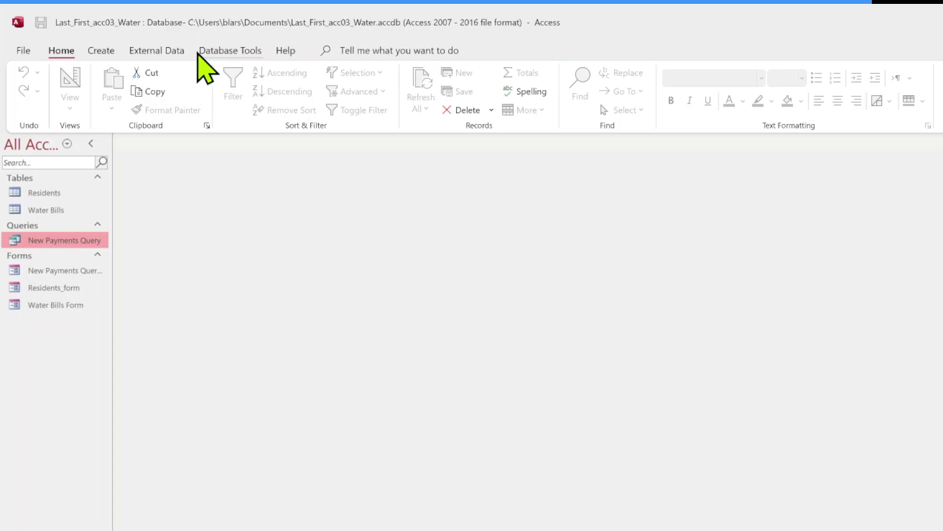
Create a Navigation Form using the Vertical Tabs, Left layout.
click(99, 52)
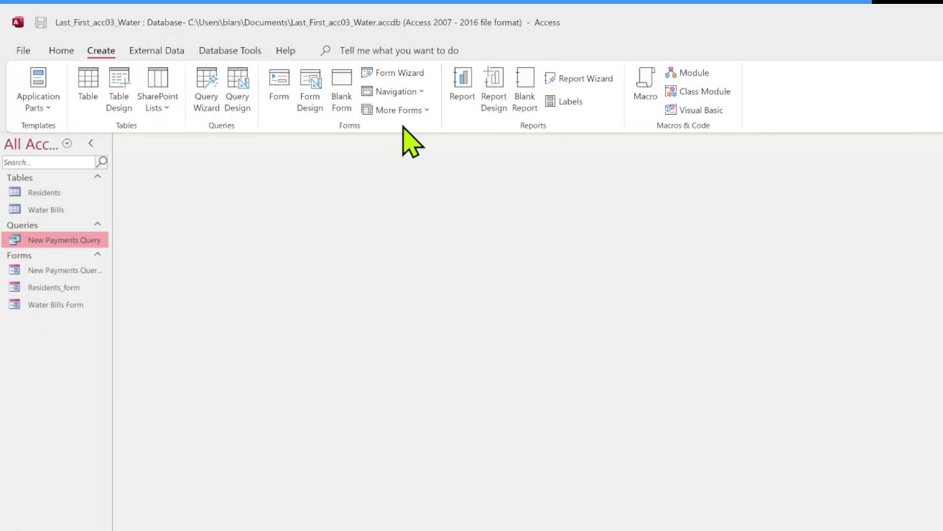
click(420, 94)
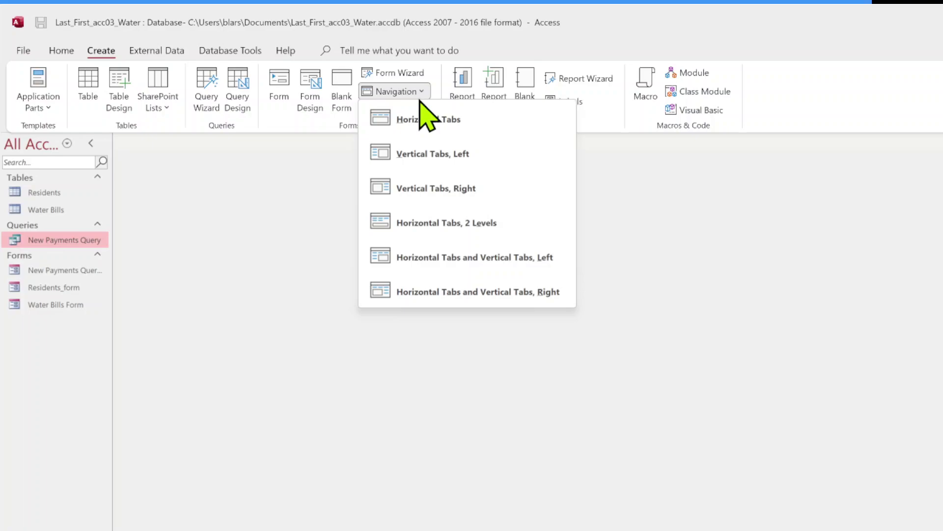
click(432, 156)
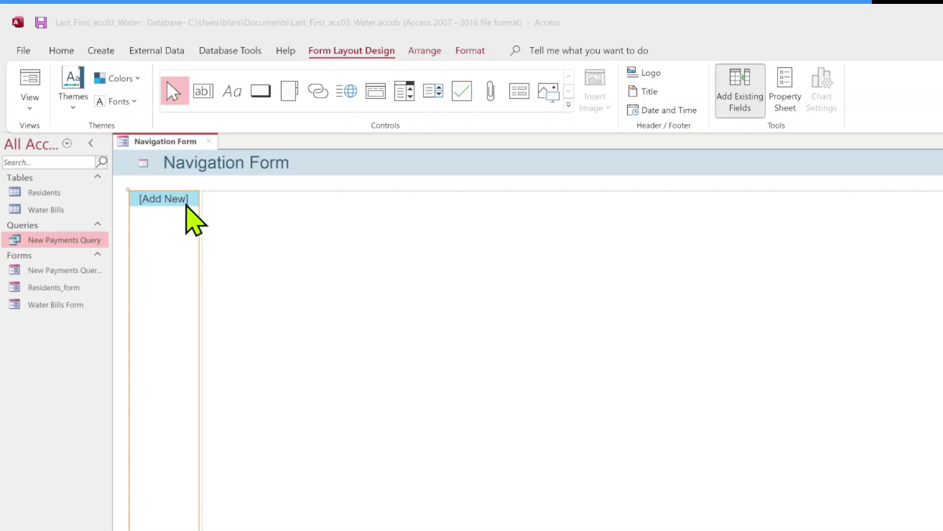
Add a blank tab above [Add New] on the navigation form and select it.
click(185, 201)
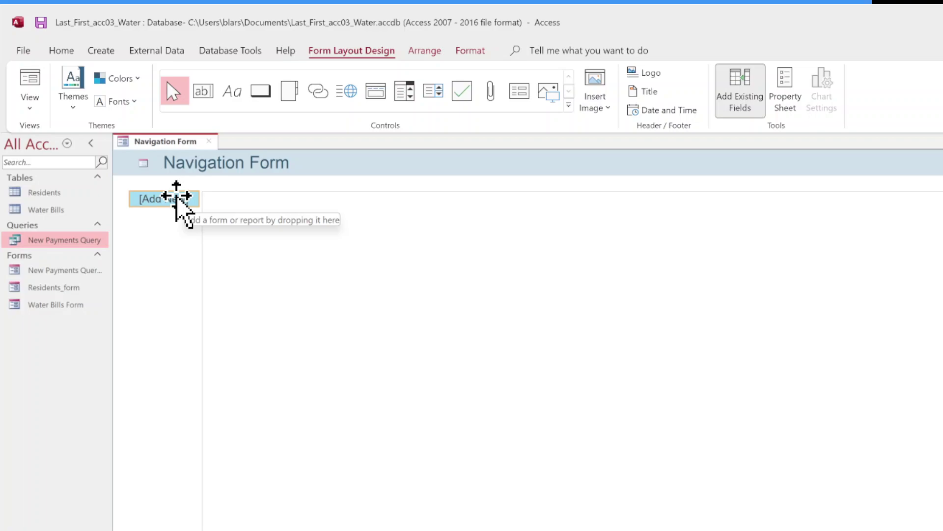
click(176, 197)
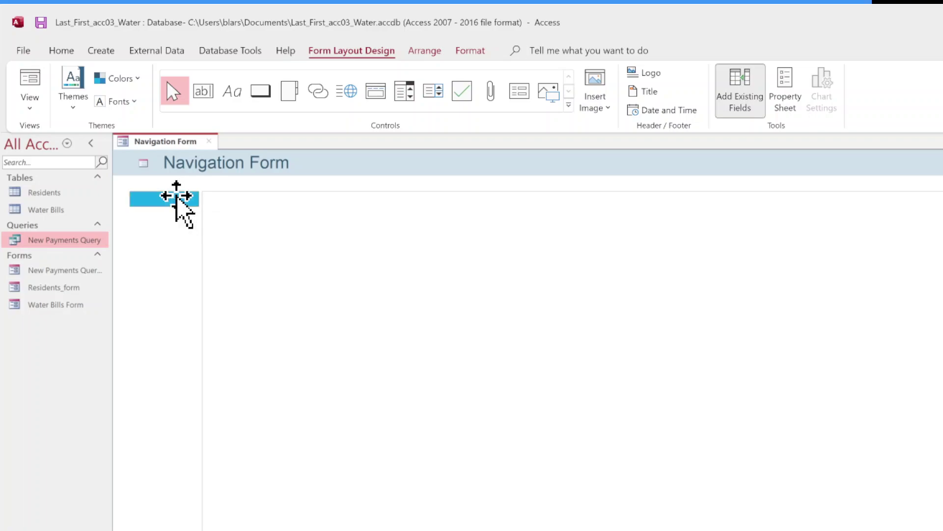
click(226, 238)
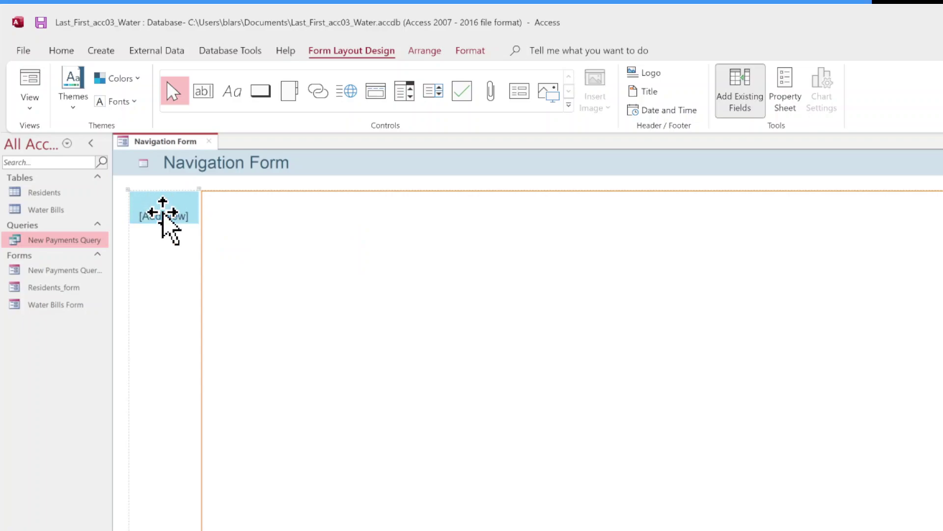
click(163, 213)
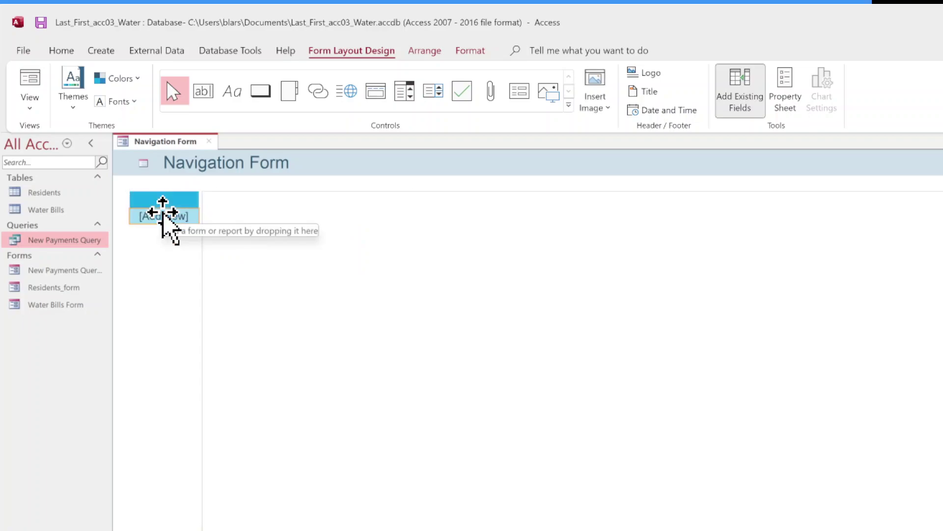
click(169, 197)
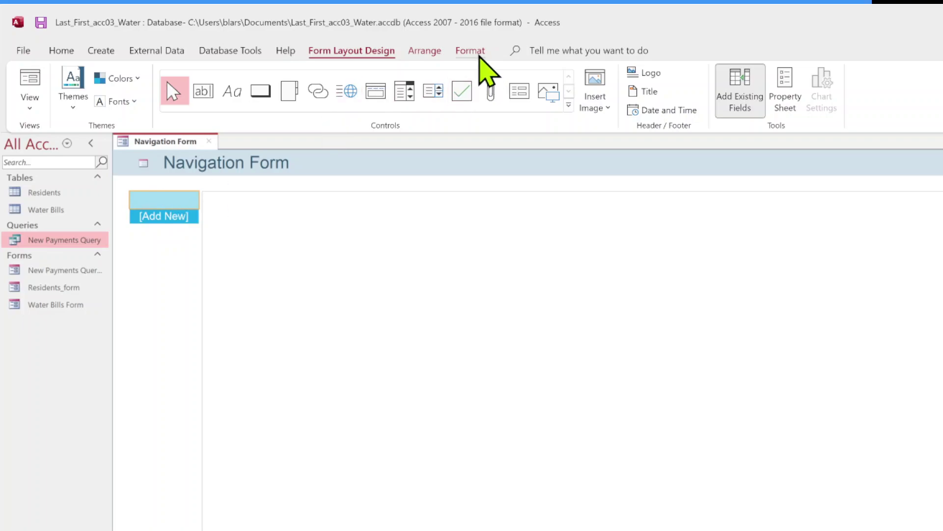
Give the blank tab a teal Quick Style and a rounded-rectangle shape.
click(480, 55)
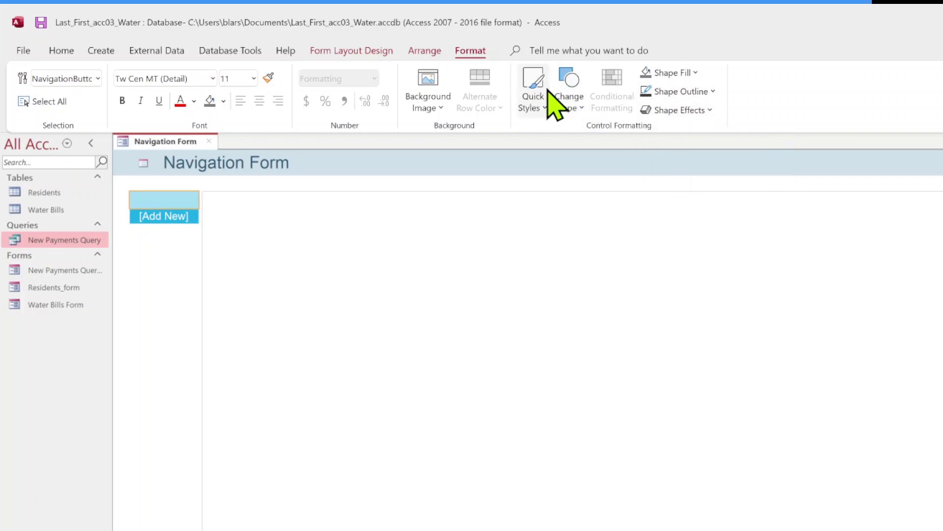
click(546, 99)
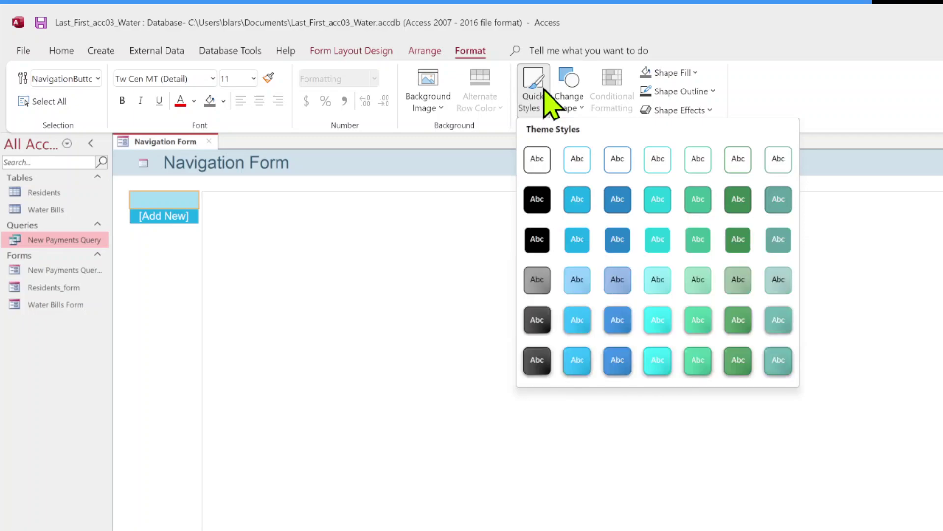
click(766, 364)
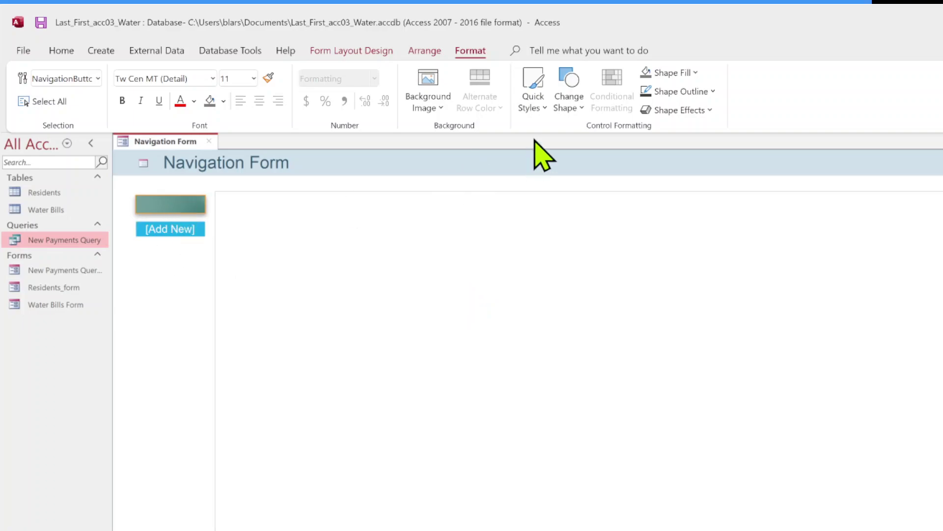
click(565, 98)
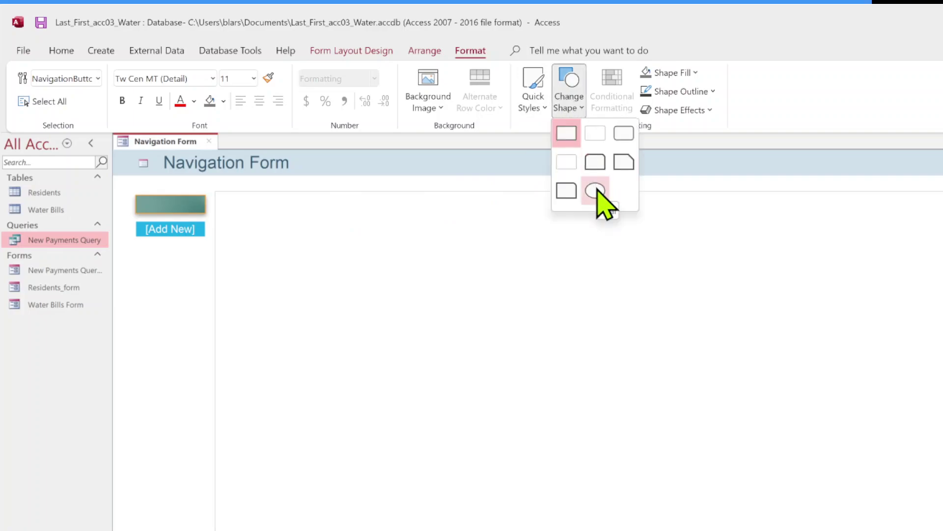
click(615, 145)
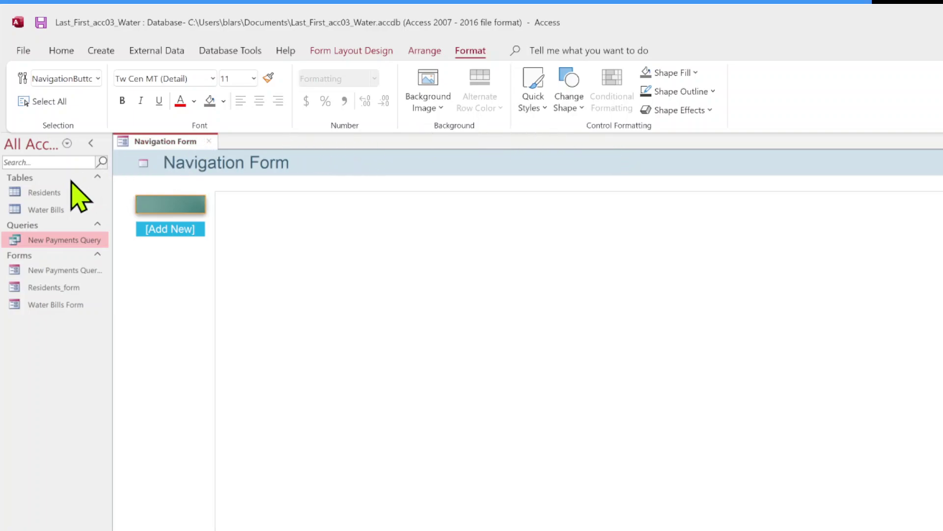
Drag Residents_form in twice and New Payments Query form in once as navigation tabs.
drag(57, 192, 151, 198)
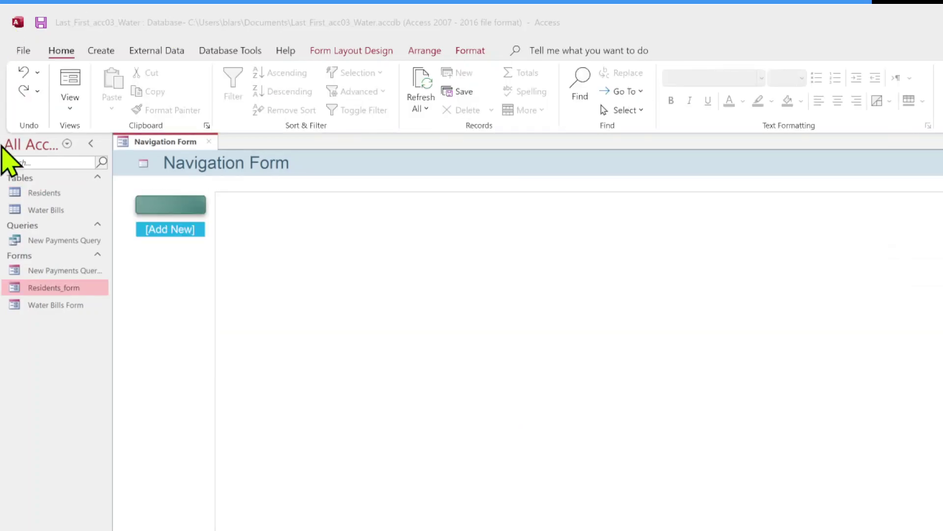
drag(54, 305, 156, 200)
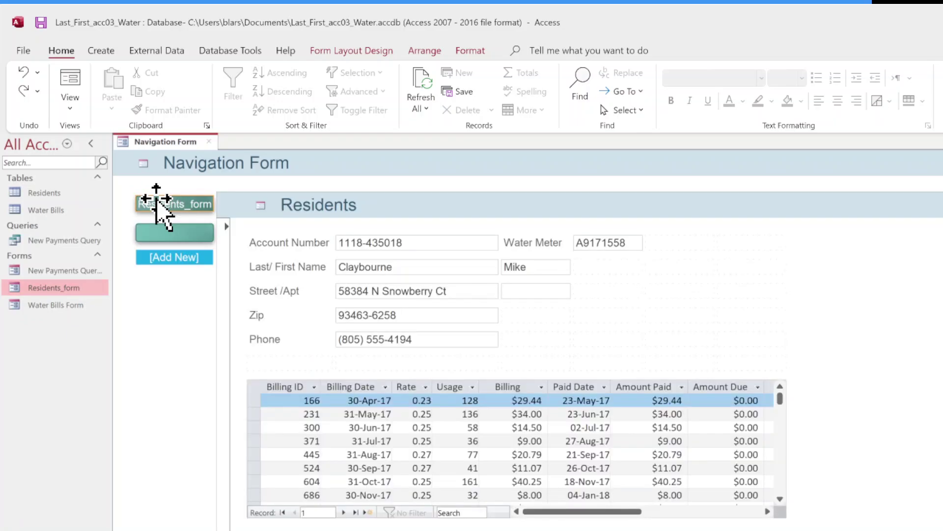
drag(73, 292, 182, 218)
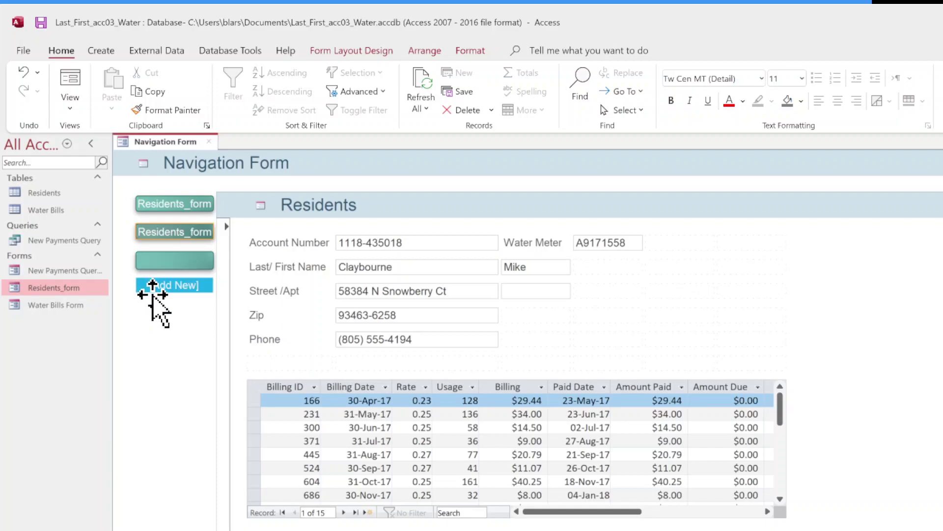
drag(59, 271, 172, 248)
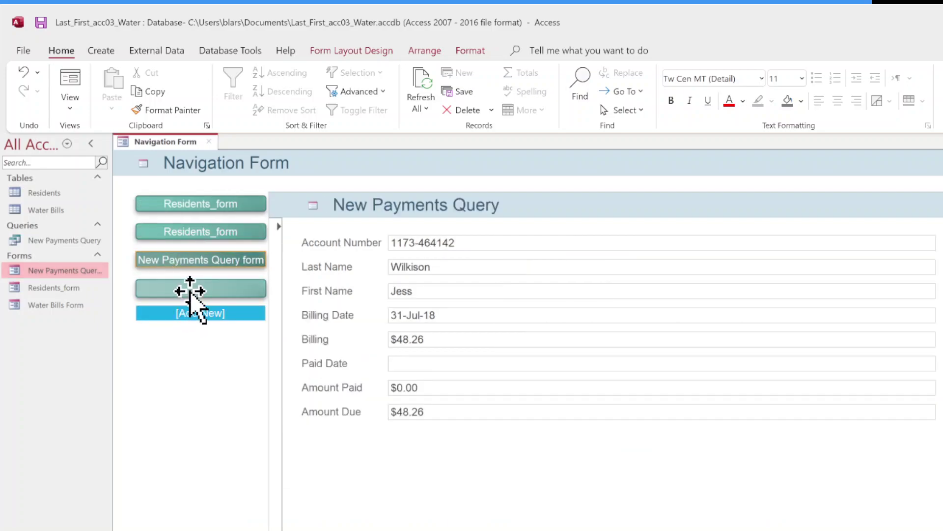
Delete the empty navigation tab.
click(192, 294)
right_click(193, 294)
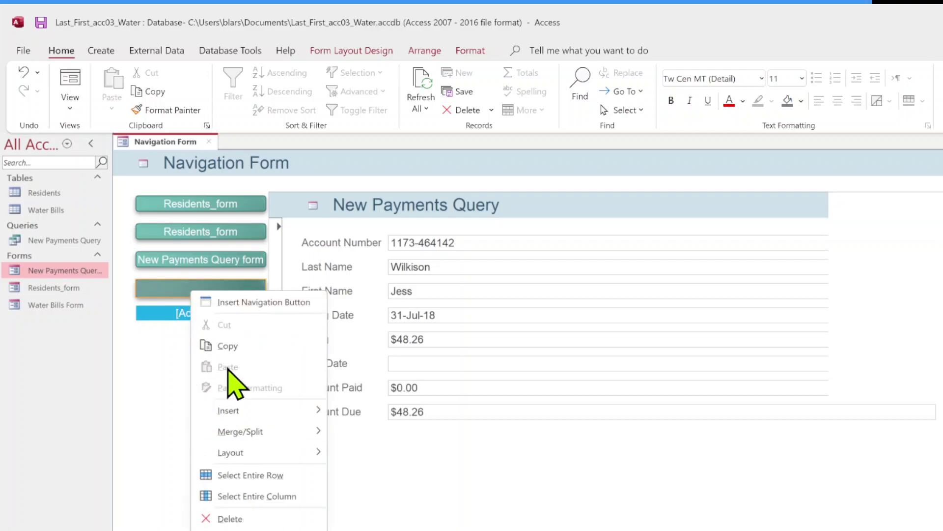
click(231, 519)
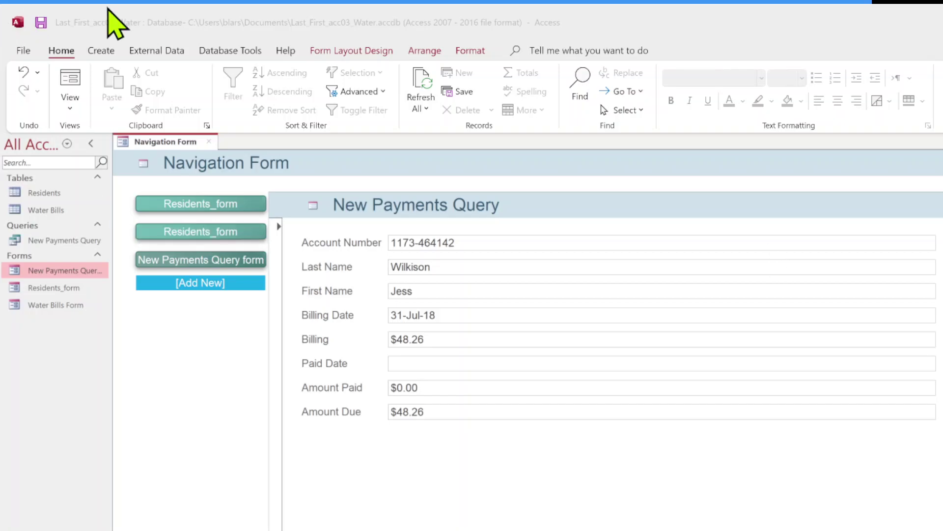
In the Property Sheet, select the whole Form and set Modal to Yes on the Other tab.
click(354, 52)
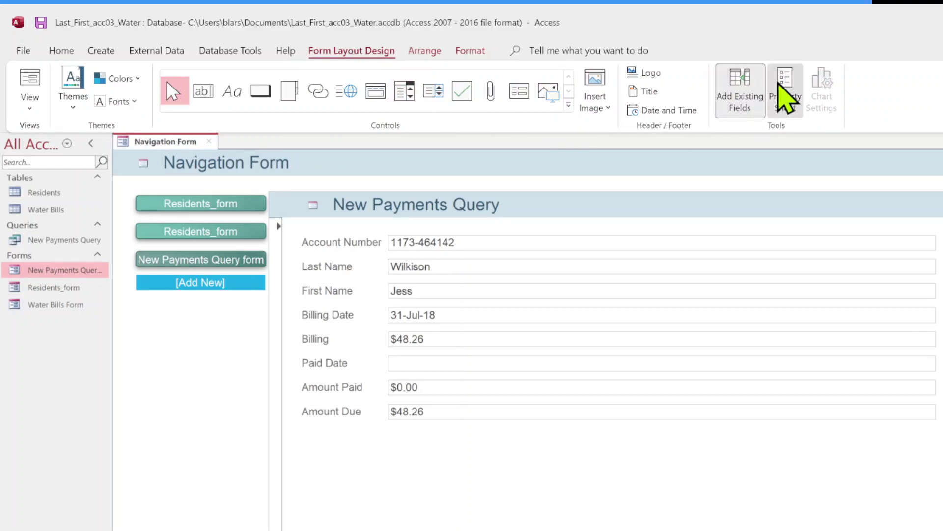
click(785, 96)
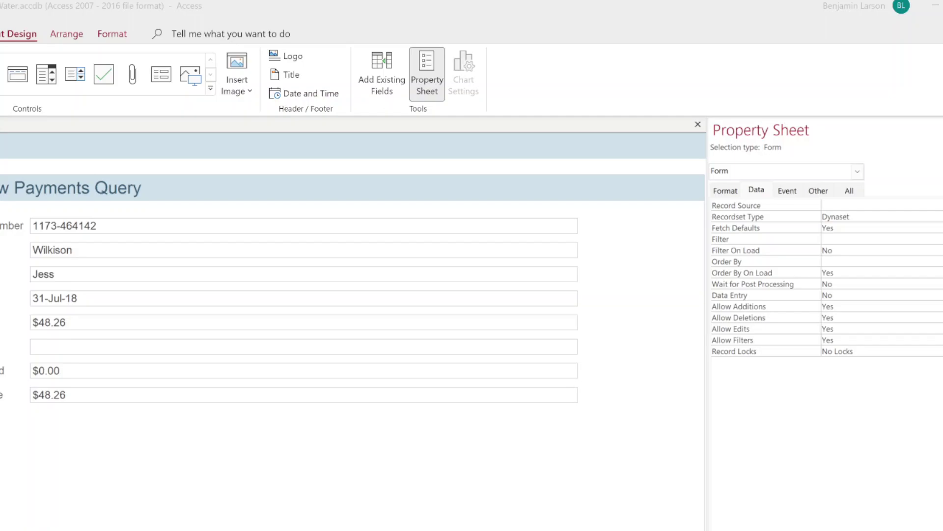
click(857, 172)
click(857, 171)
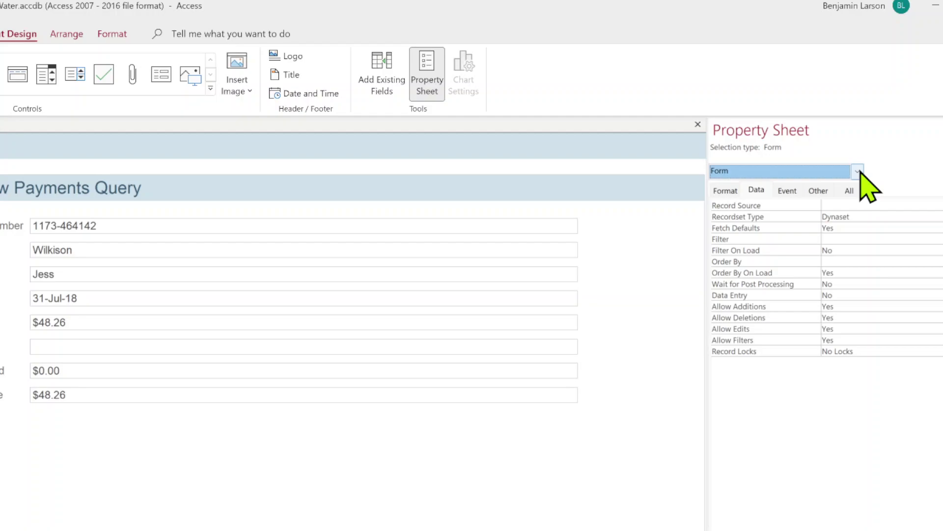
click(823, 194)
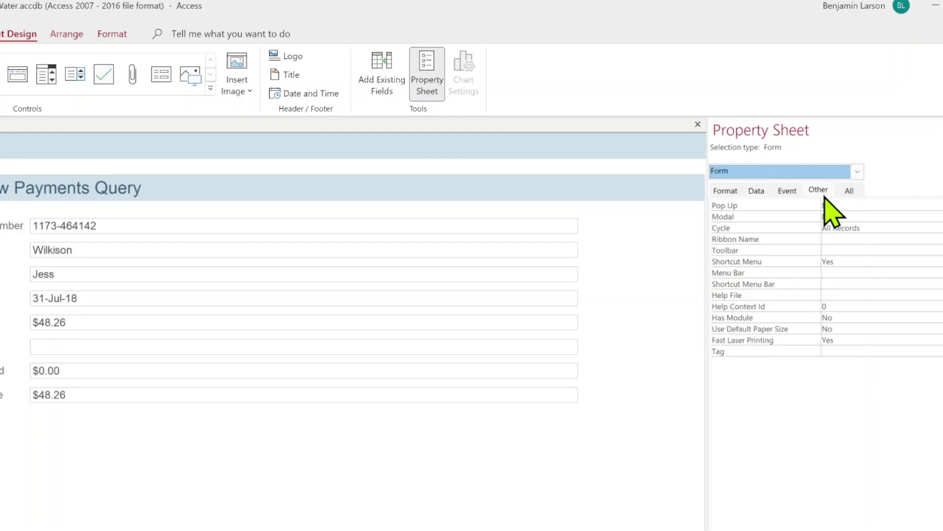
click(874, 217)
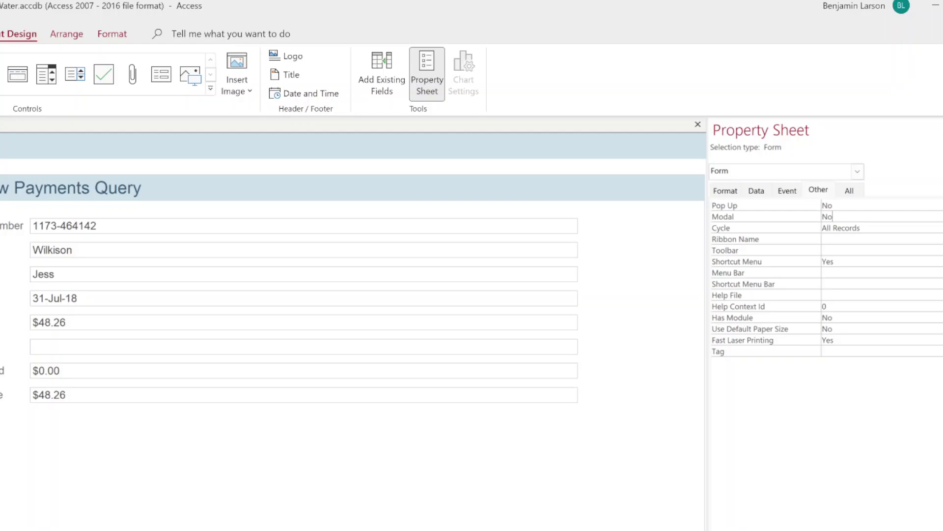
click(936, 216)
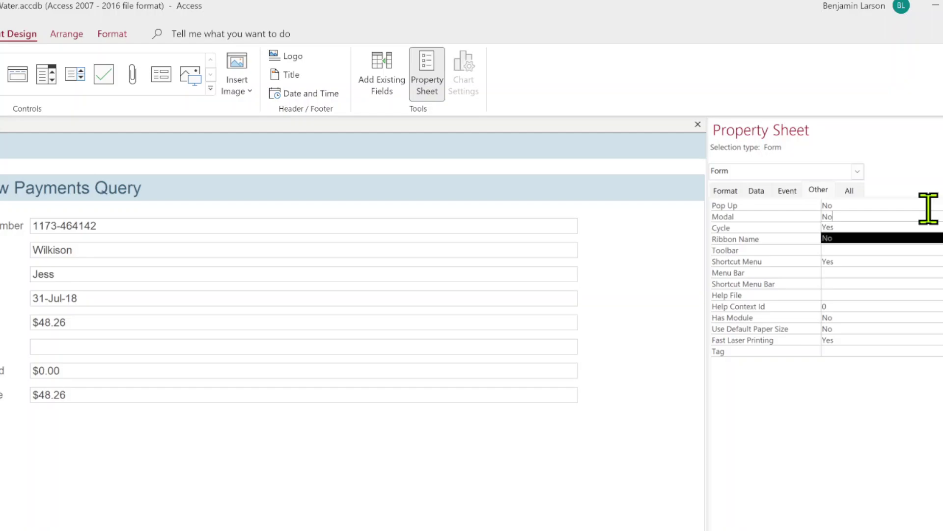
click(874, 228)
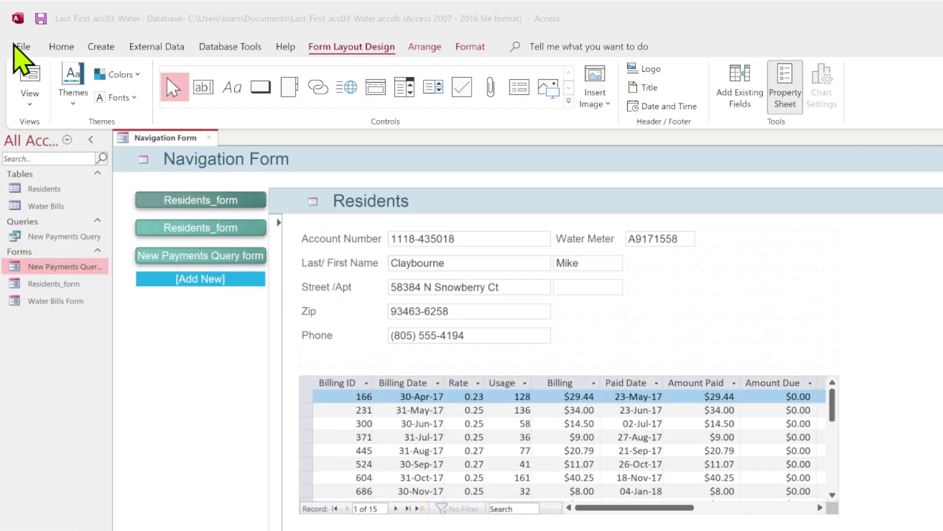
Check the Display Form list in Current Database options, cancel, then close the Navigation Form.
click(26, 46)
click(25, 46)
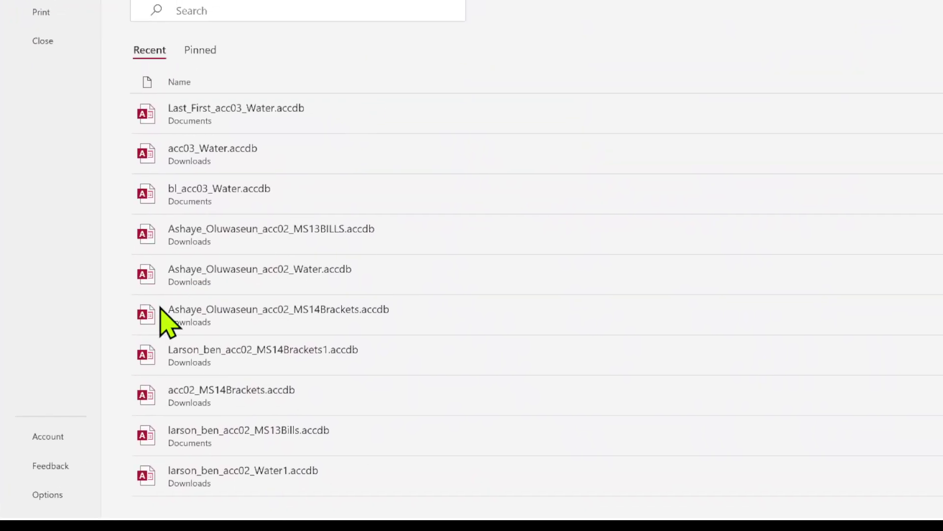
click(48, 499)
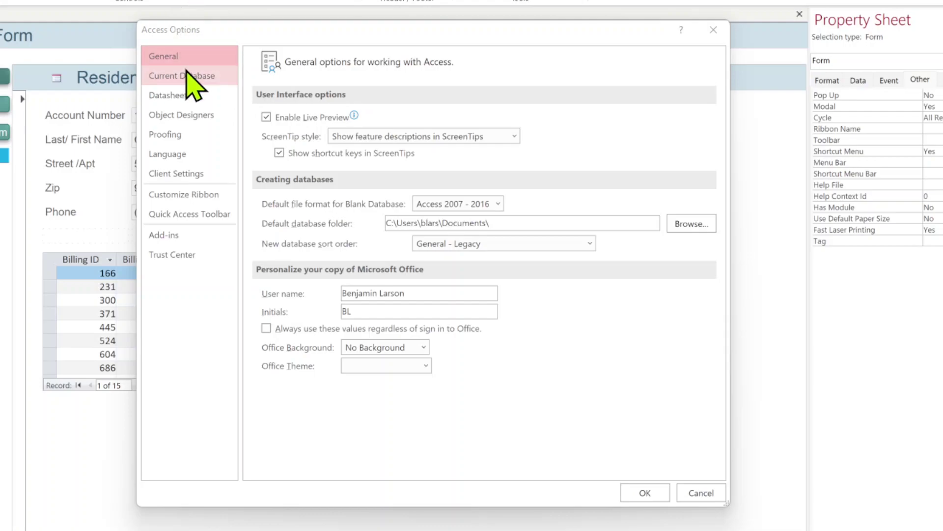
click(189, 76)
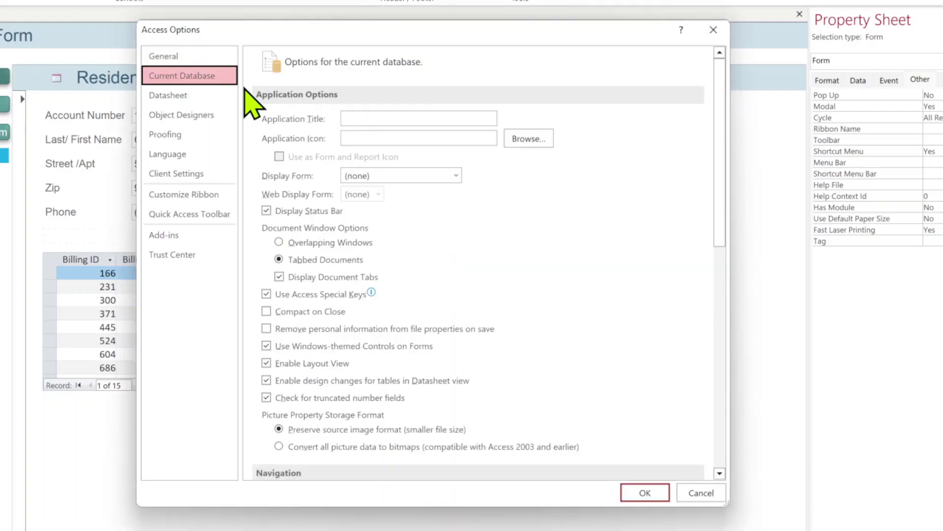
click(456, 176)
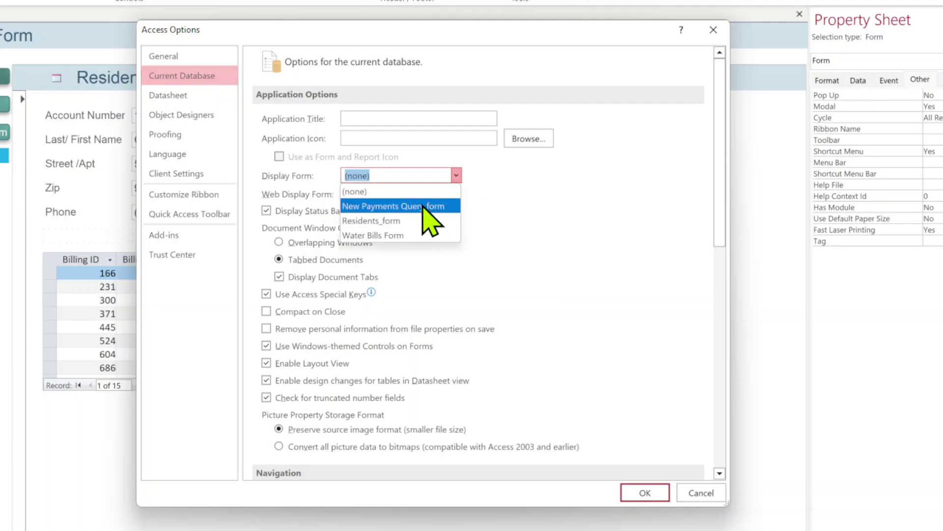
click(698, 494)
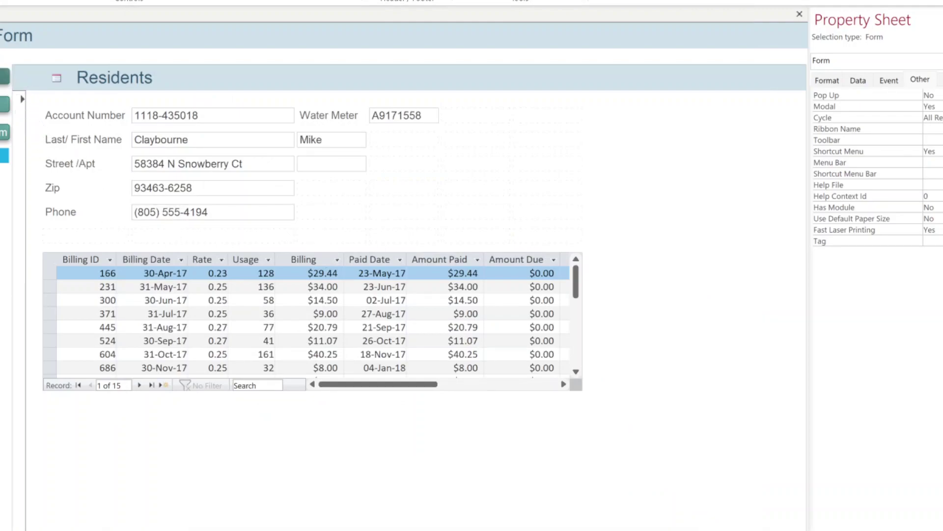
key(ctrl+w)
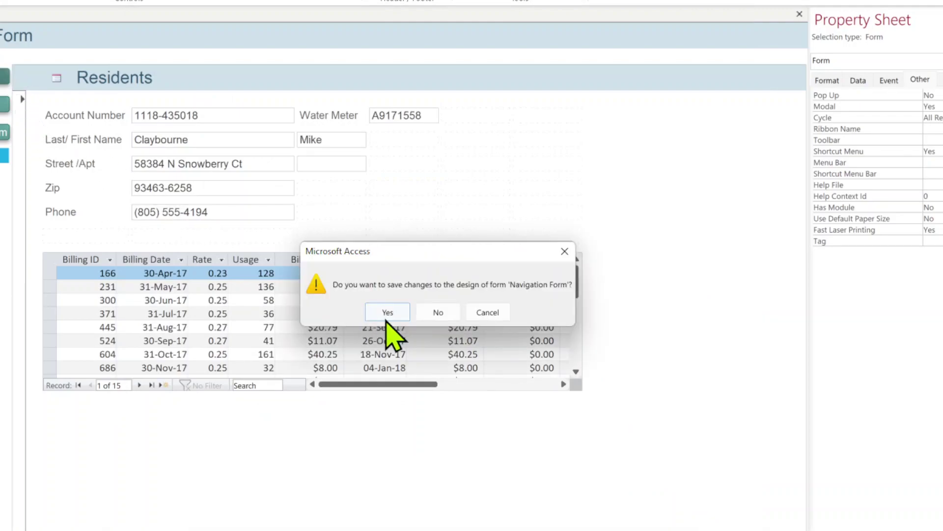
Save the Navigation Form and set it as the Display Form in Current Database options.
click(387, 312)
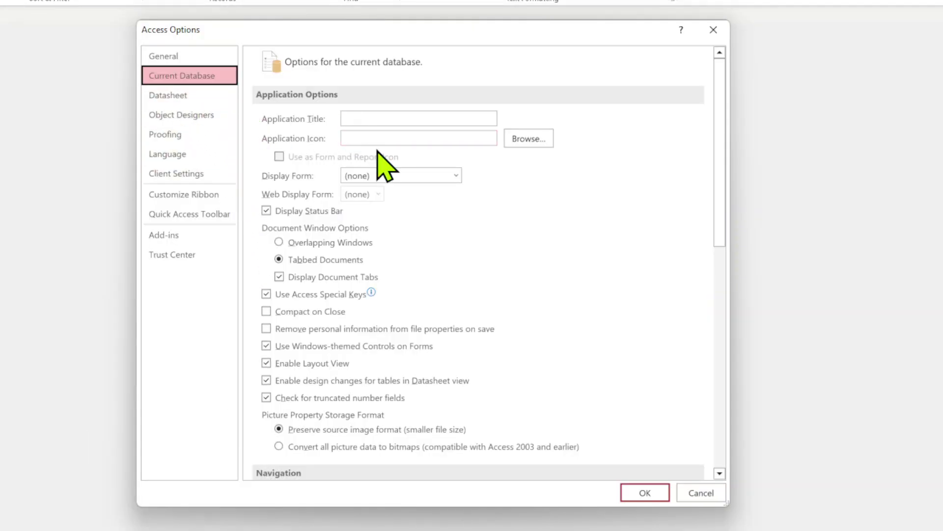
click(415, 176)
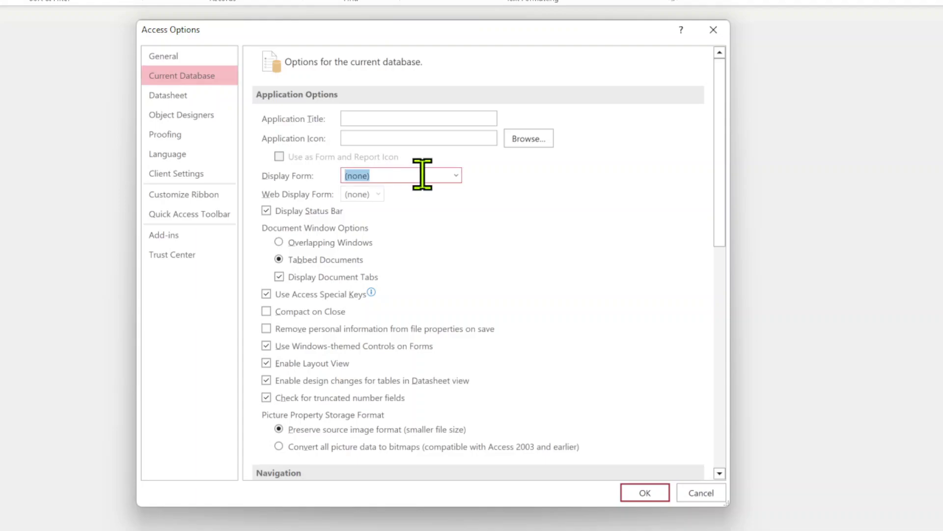
click(455, 177)
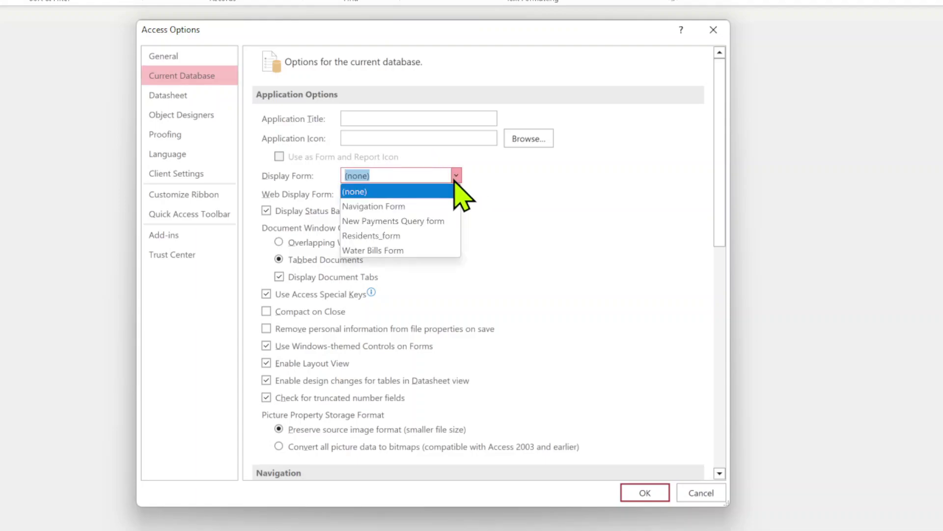
click(435, 205)
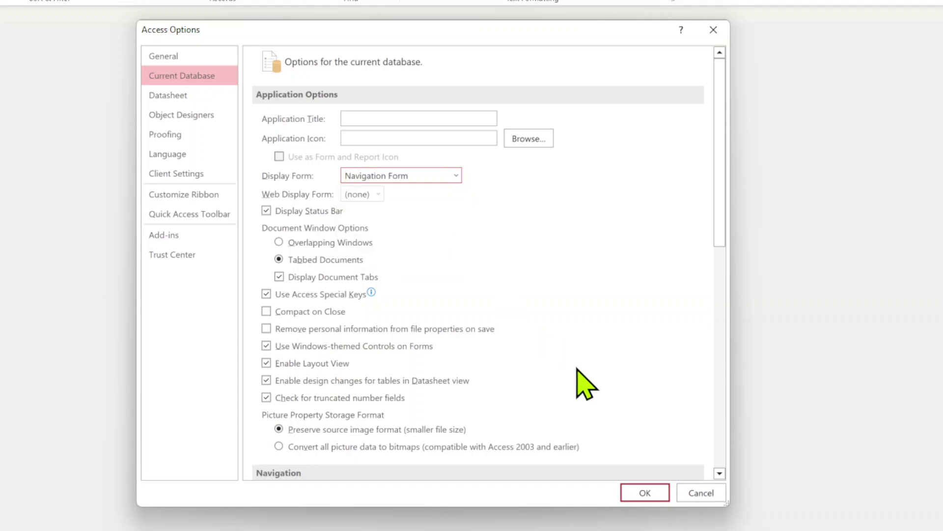
click(645, 495)
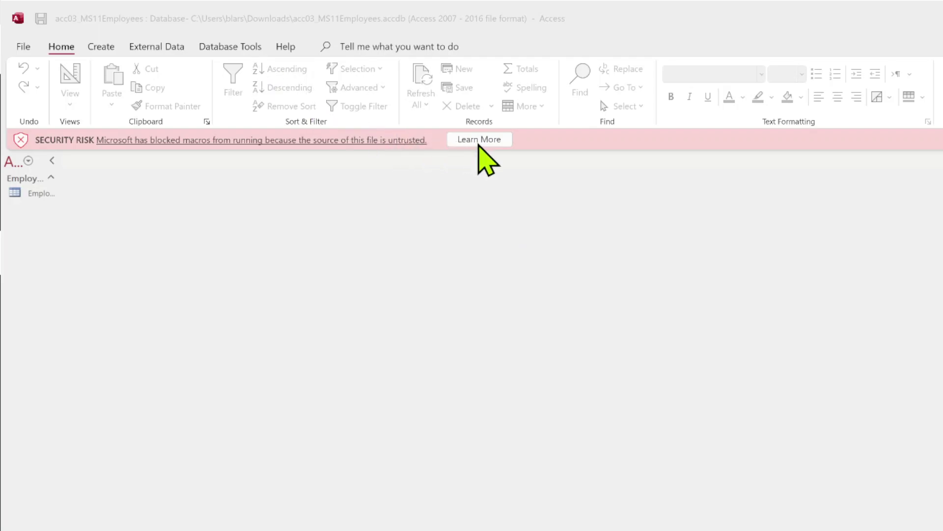
Dismiss the macro security warning in acc03_MS11Employees and select the Tables group.
click(479, 143)
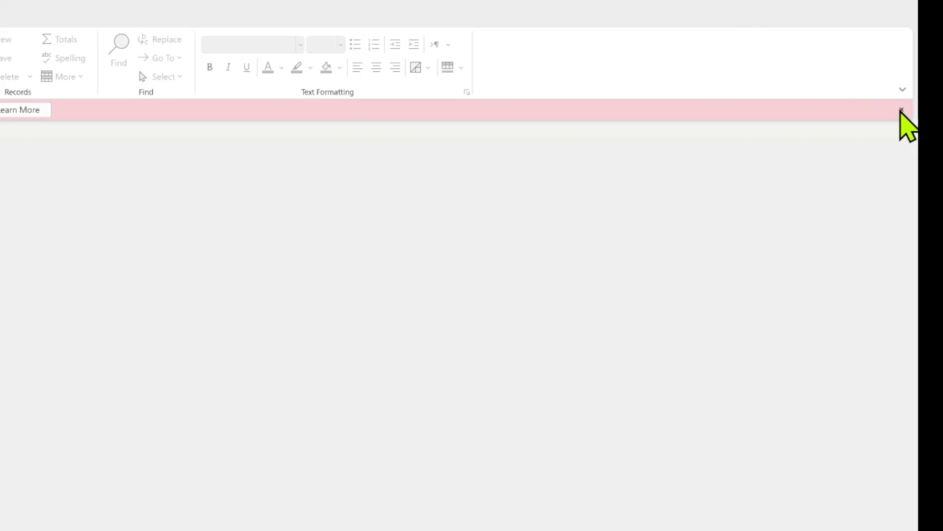
click(902, 111)
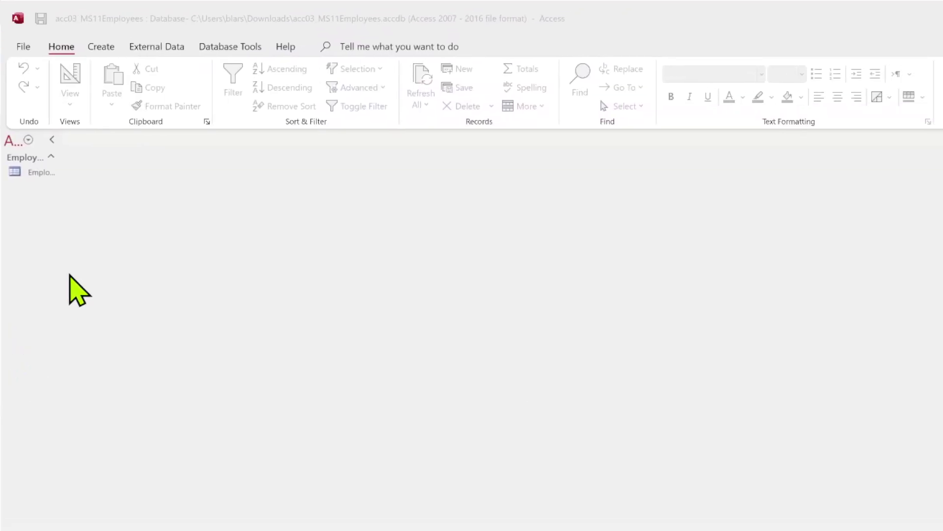
click(60, 155)
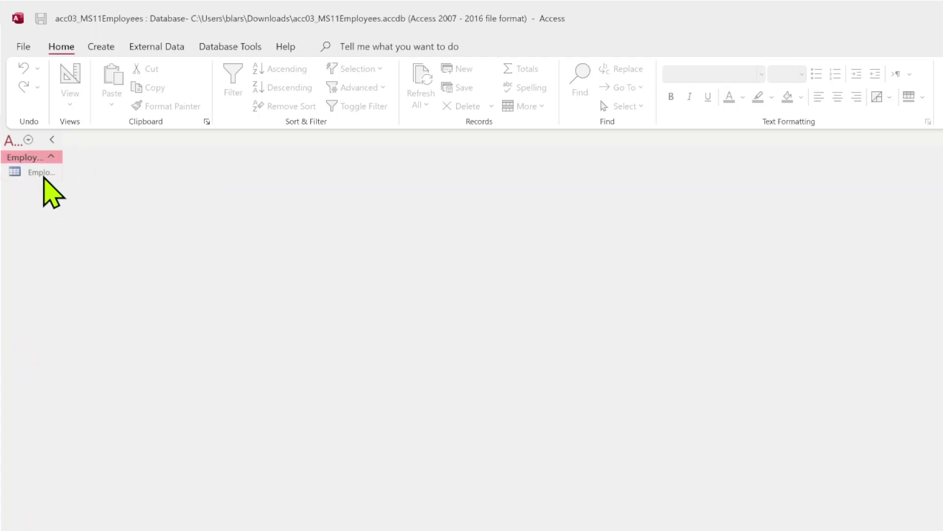
In the Employees table, change P89199's Gender from Female to M and P89201's to F.
double_click(42, 173)
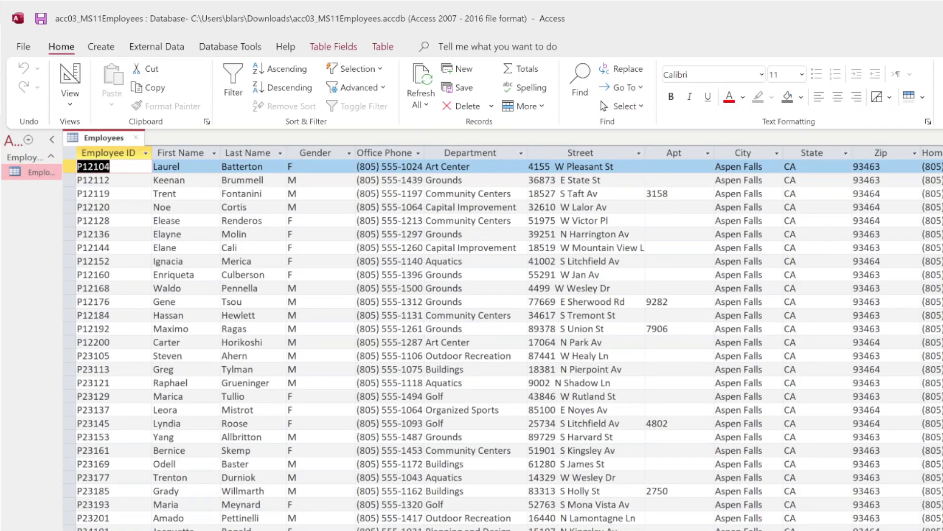
scroll(491, 319, down, 10)
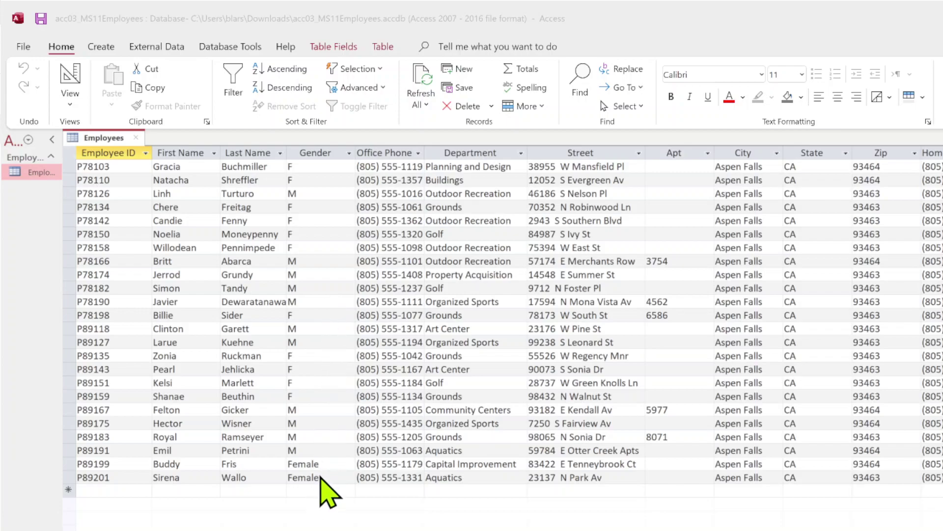
double_click(322, 473)
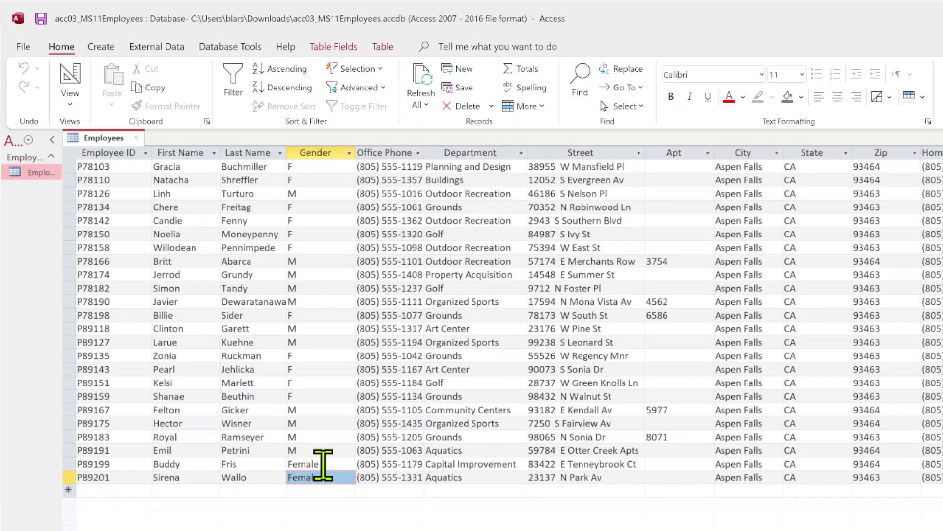
click(323, 463)
drag(323, 463, 274, 464)
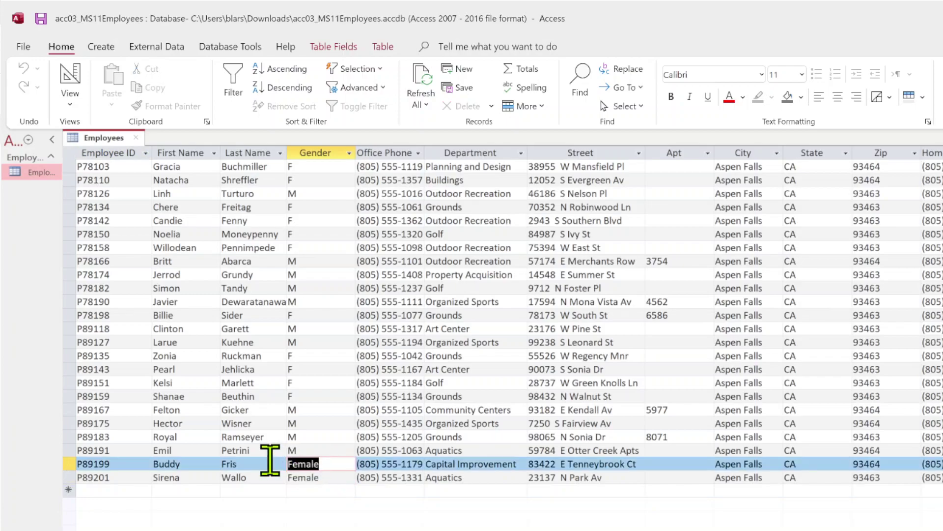
text(M)
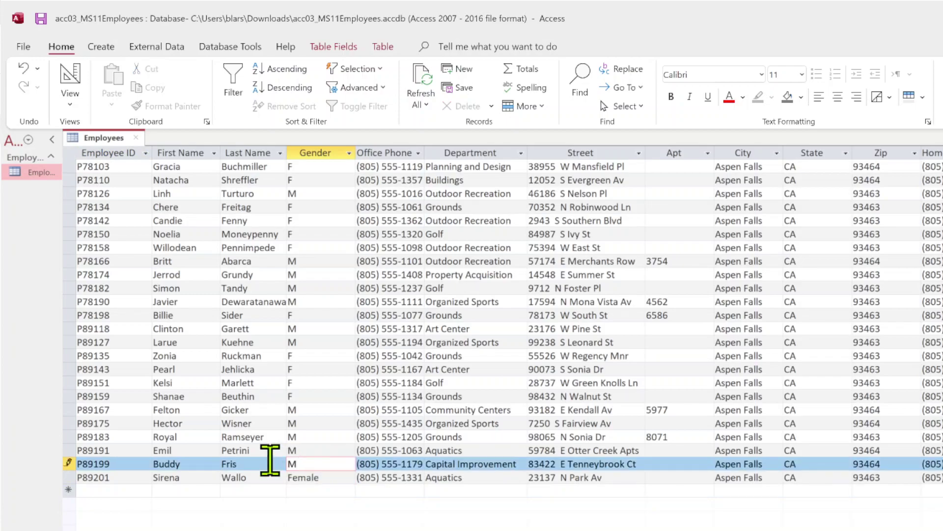
key(Down)
text(F)
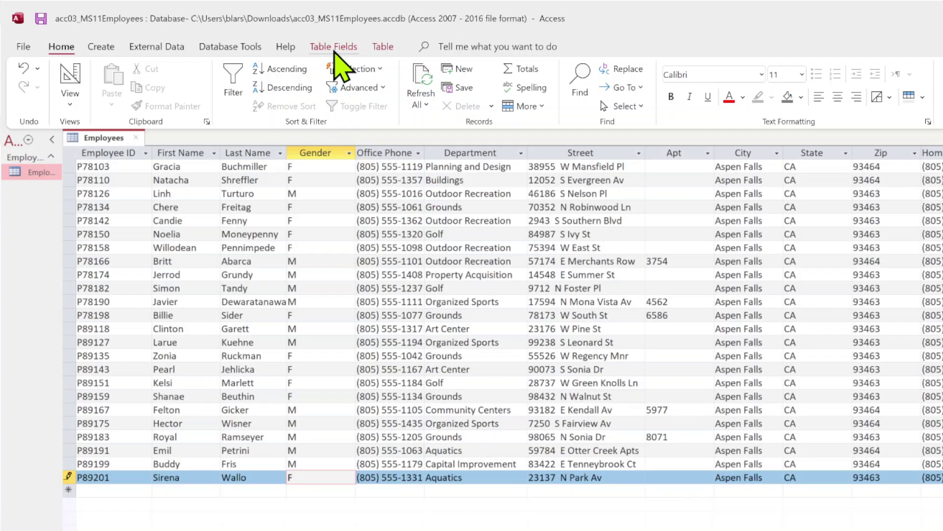
Set the Gender field size from 255 to 1, accepting the data-loss warning.
click(334, 48)
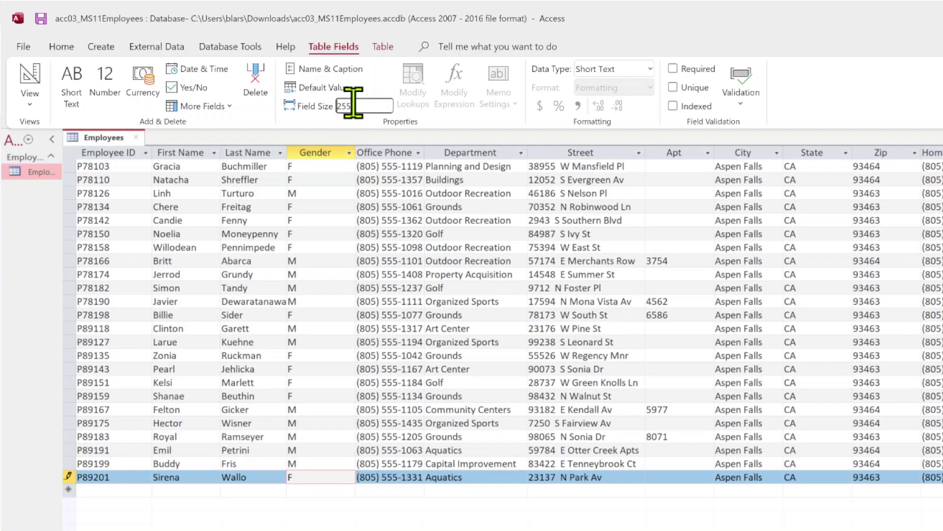
double_click(353, 104)
text(1)
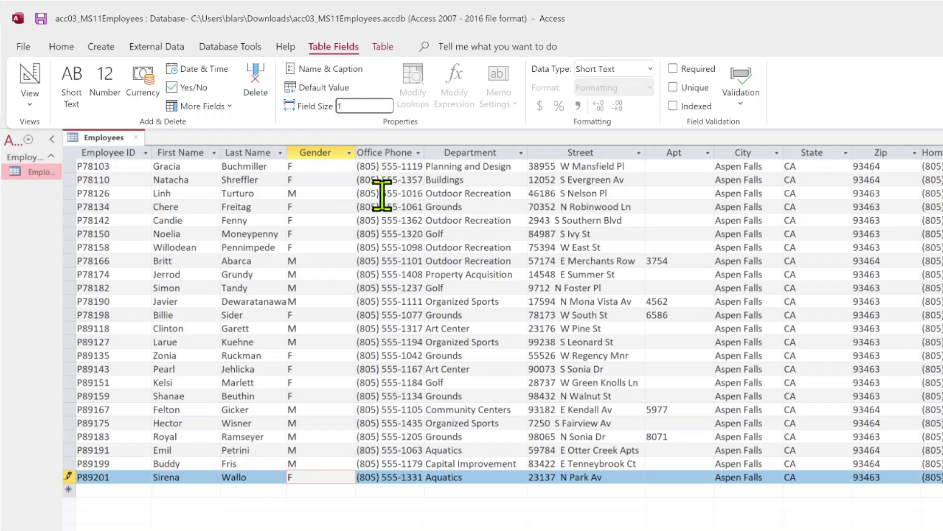
key(Return)
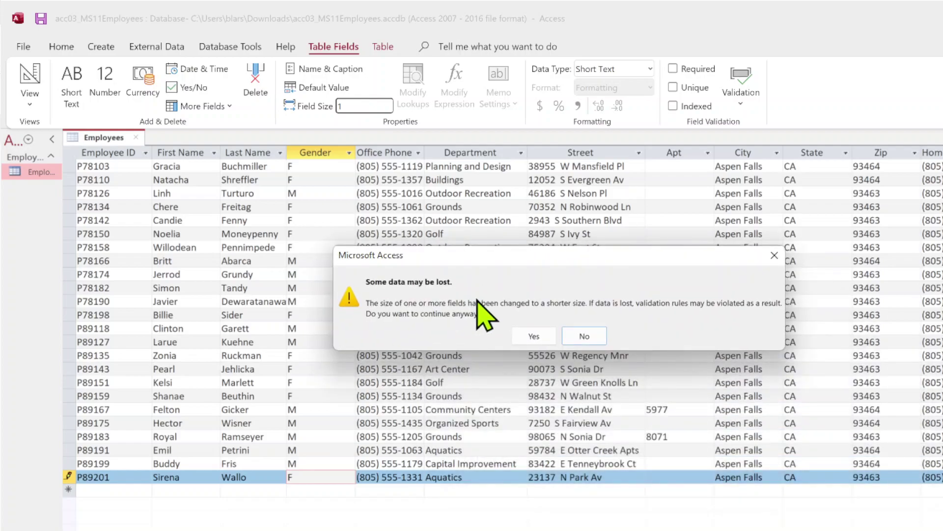
click(529, 336)
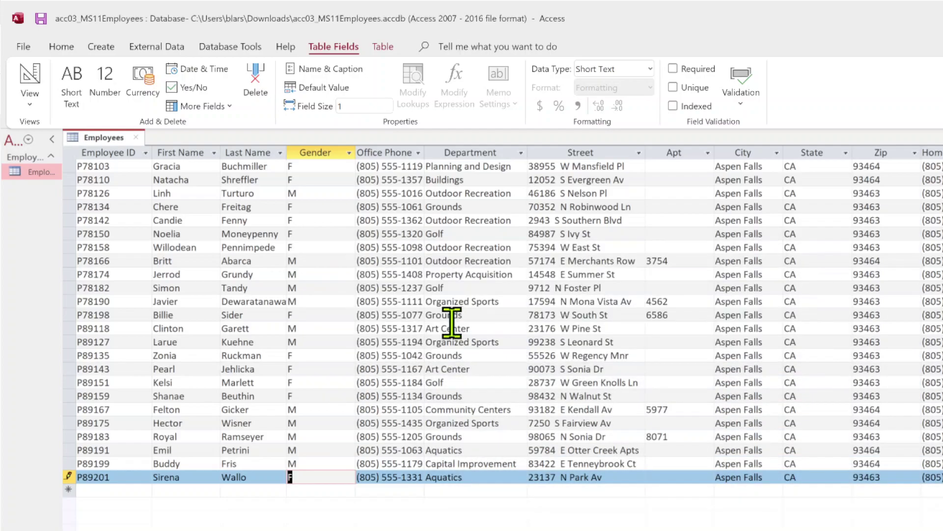
Save the last employee record and re-enter its Gender as F.
click(320, 491)
click(322, 480)
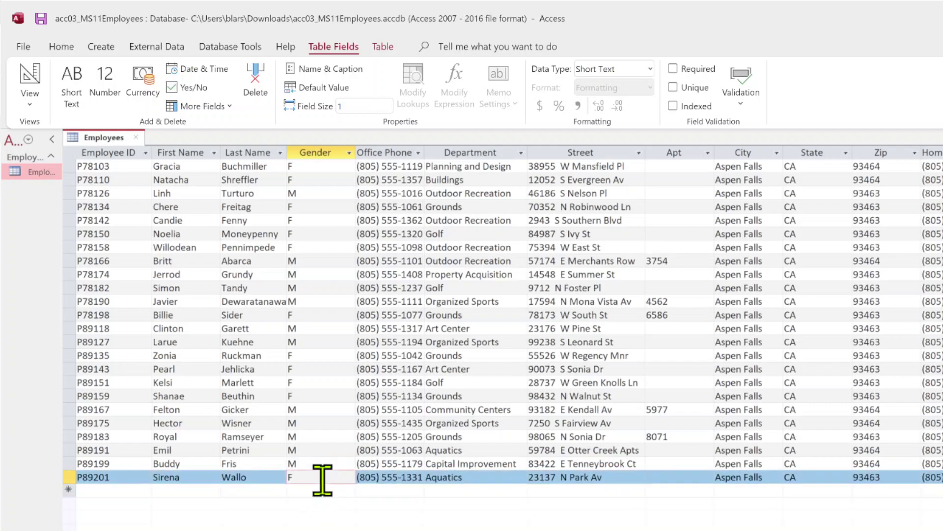
key(BackSpace)
text(F)
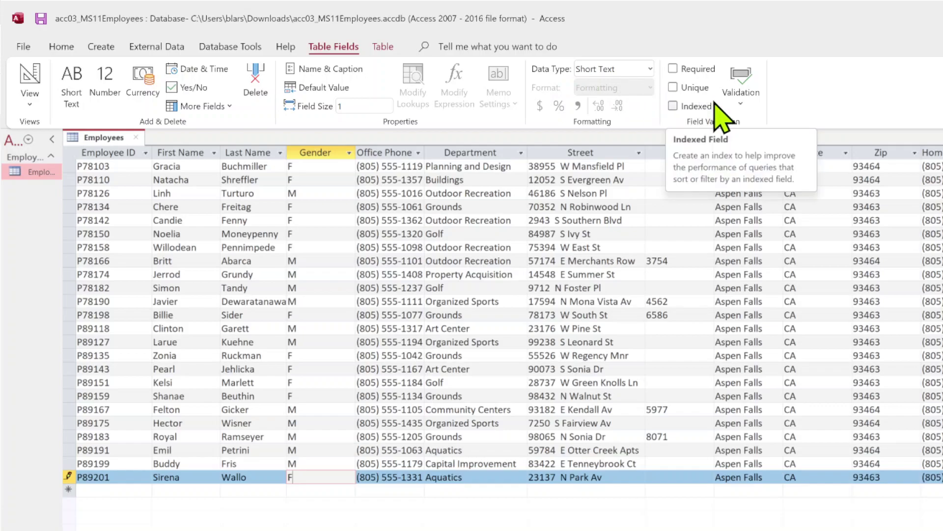
Give the Gender field the validation rule "F" or "M" in the Expression Builder.
click(742, 102)
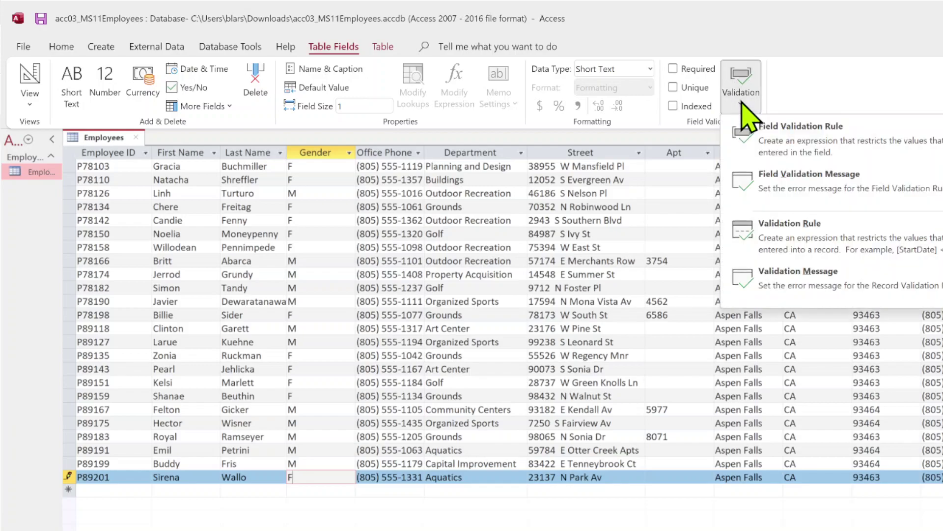
click(752, 150)
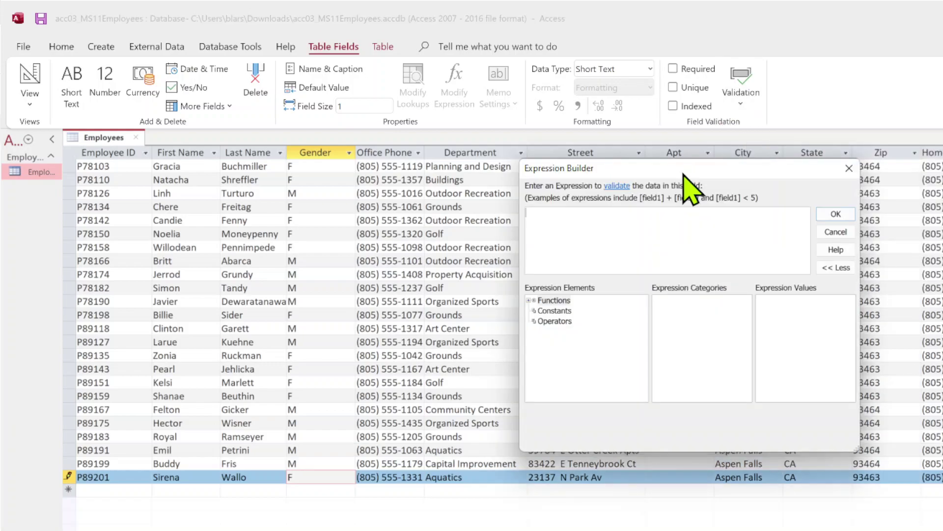
drag(688, 172, 462, 101)
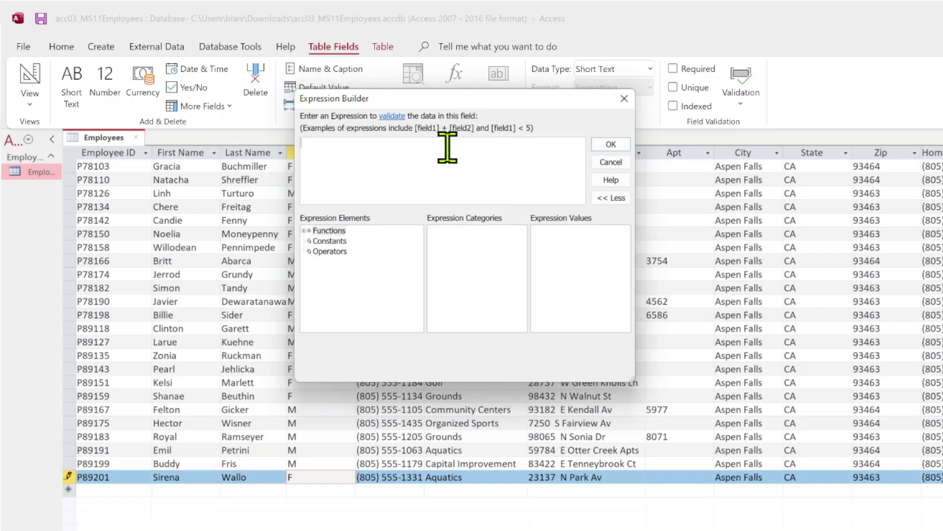
text("F" o)
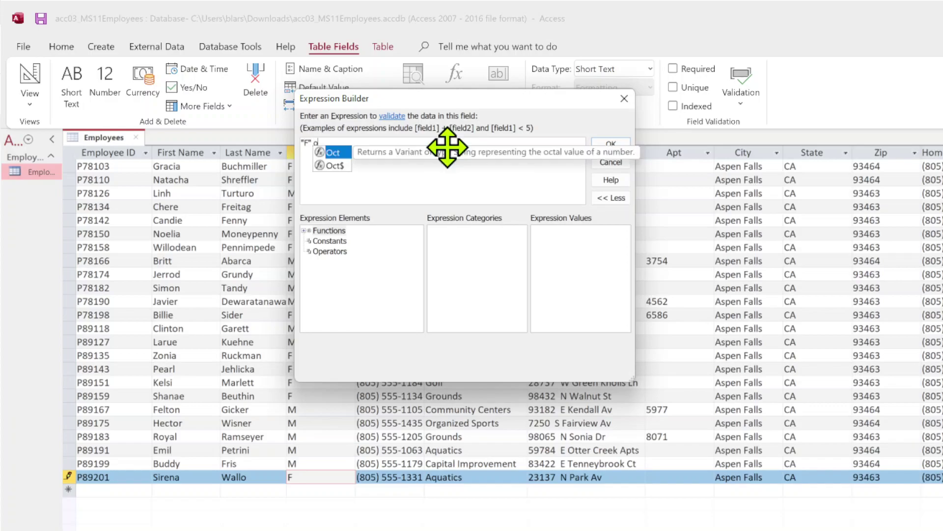
text(r ")
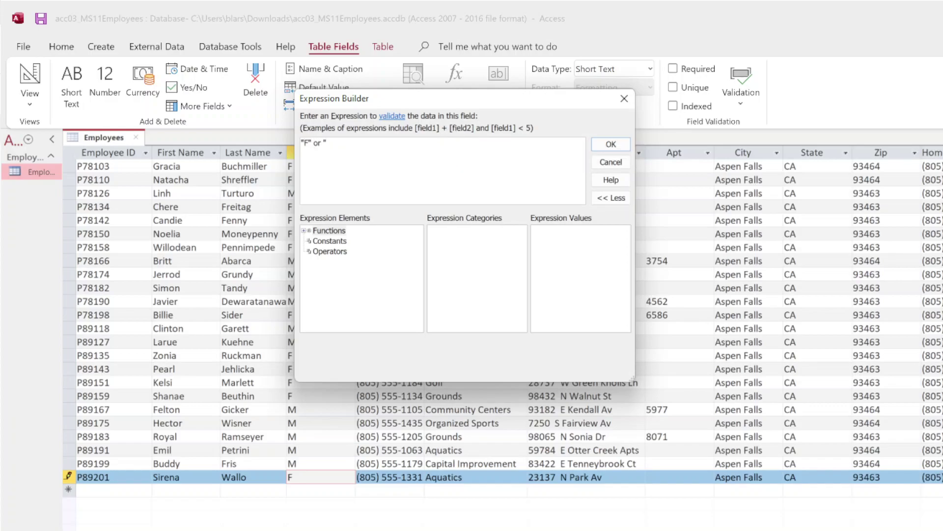
text(M")
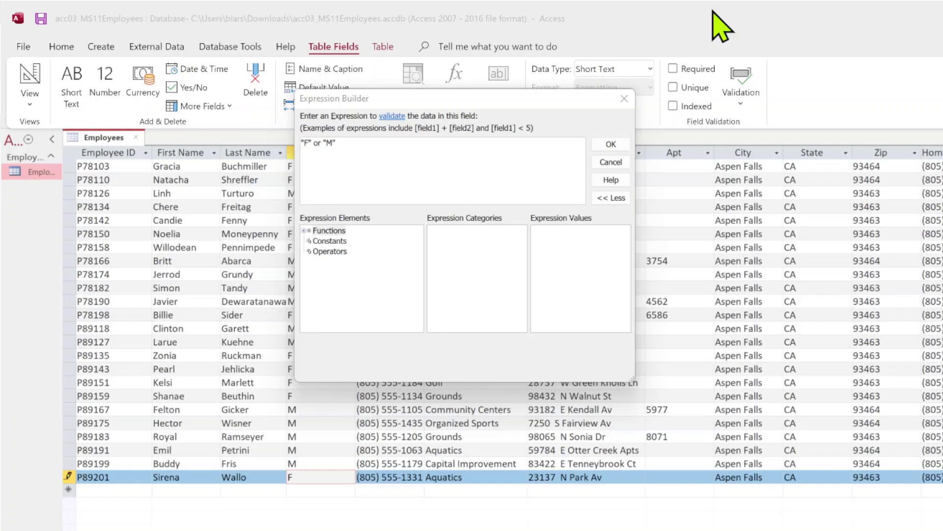
click(611, 144)
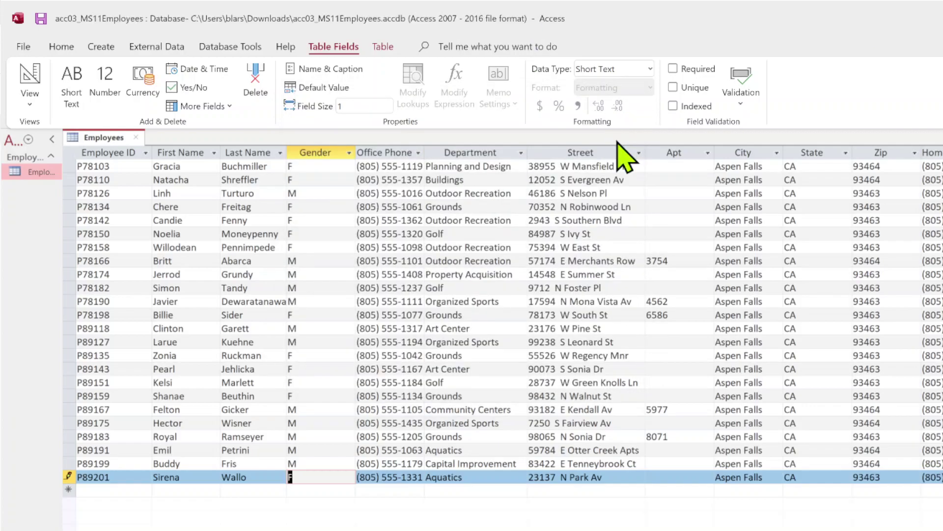
Enter Y as the last employee's Gender to confirm the rule rejects it, then dismiss the error.
click(326, 471)
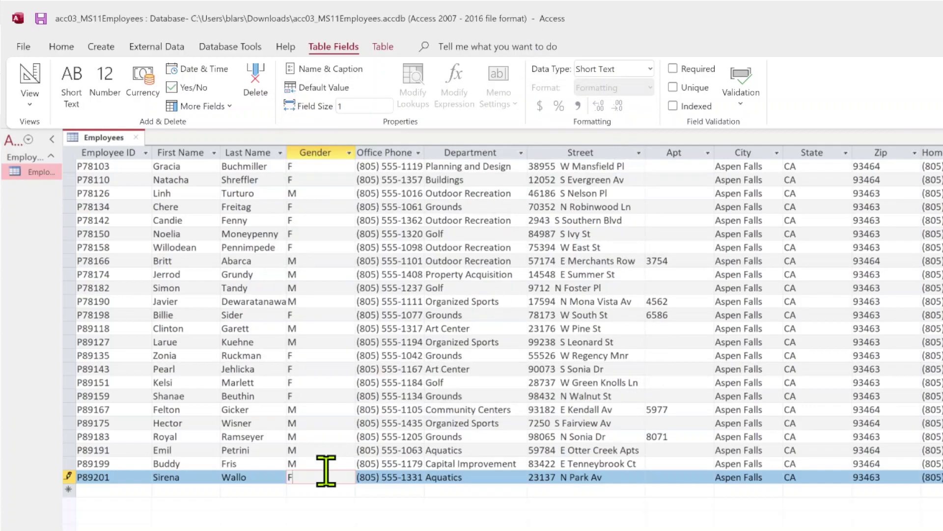
key(BackSpace)
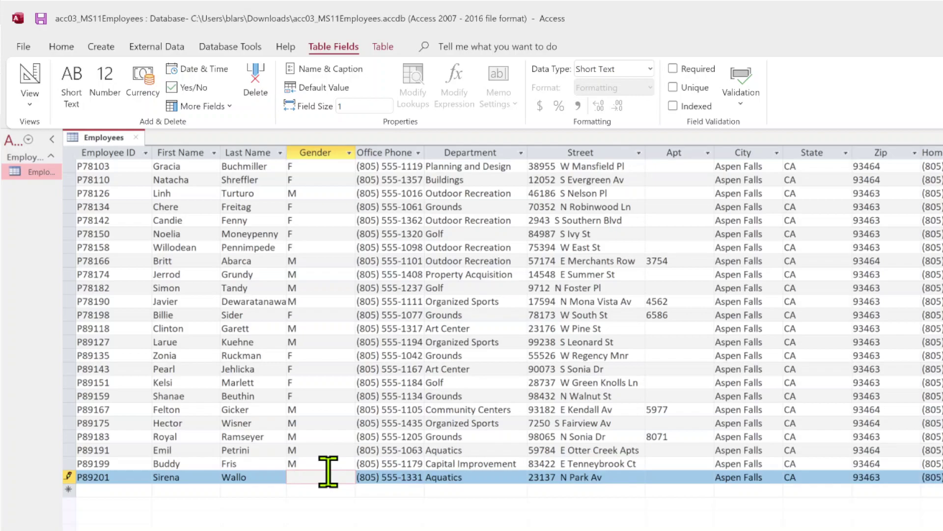
text(Y)
key(Return)
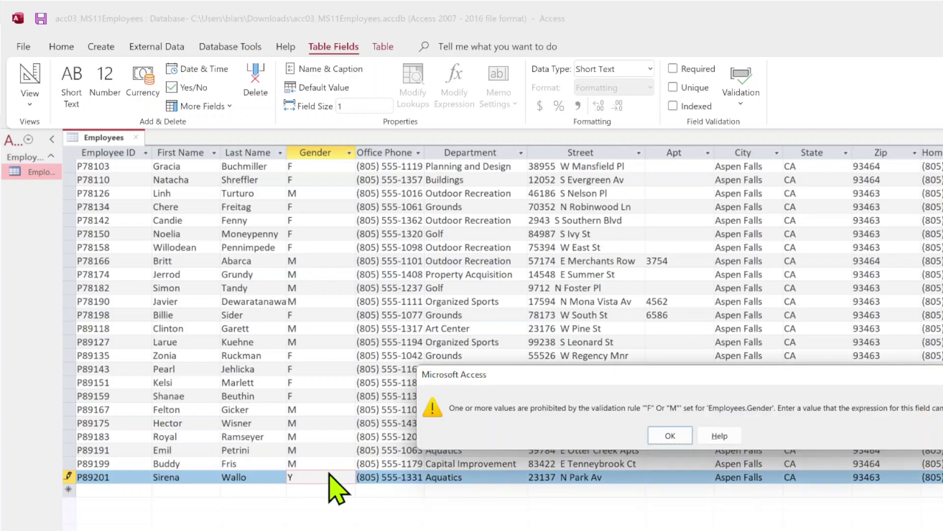
drag(582, 375, 322, 284)
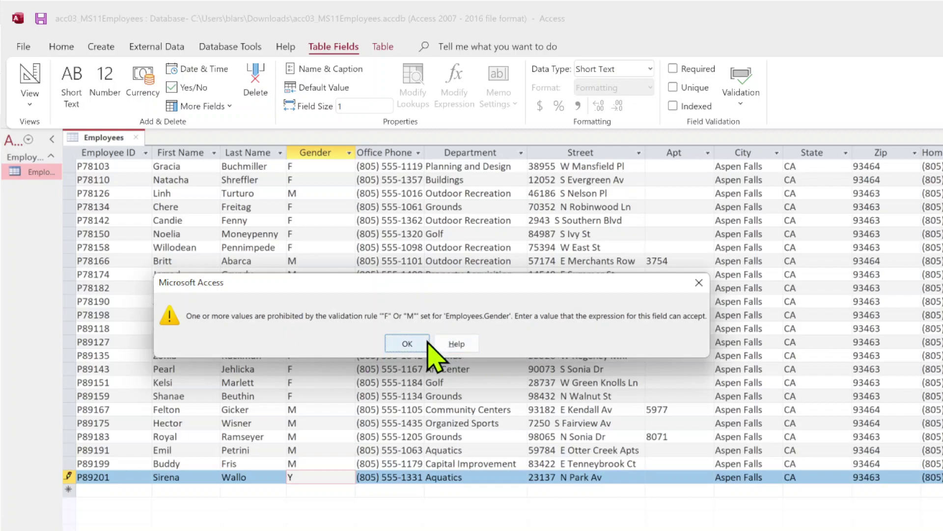
click(699, 282)
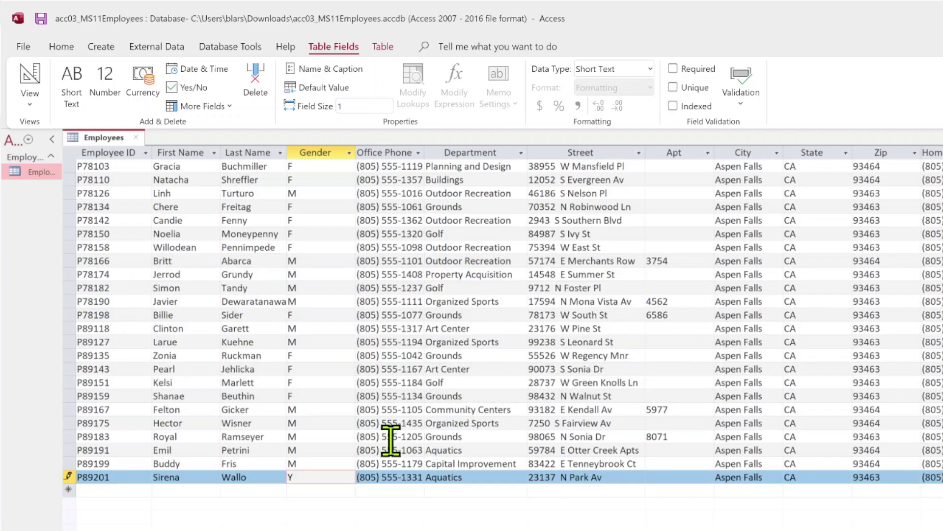
Replace the rejected Y with F in the last record's Gender.
key(BackSpace)
text(F)
key(Tab)
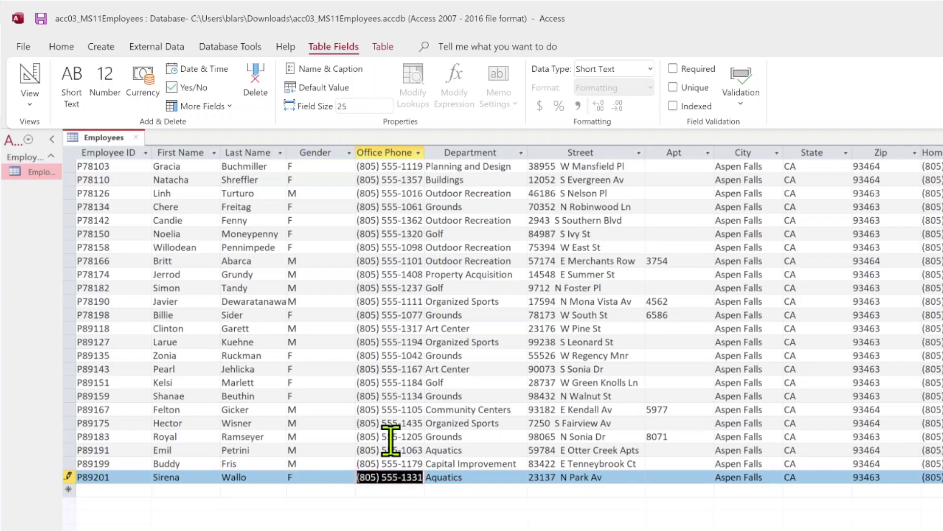